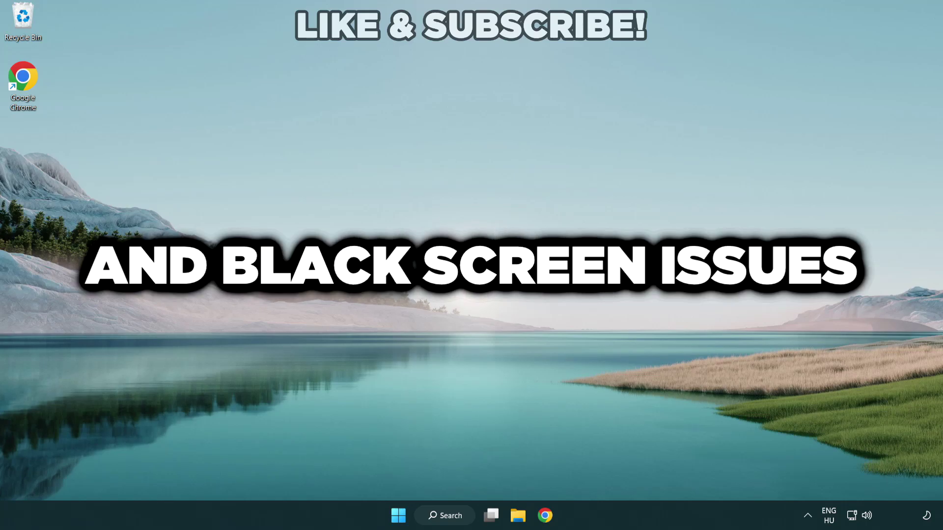
- Search Windows for 'device manager' and open Device Manager from the best match
left_click(450, 516)
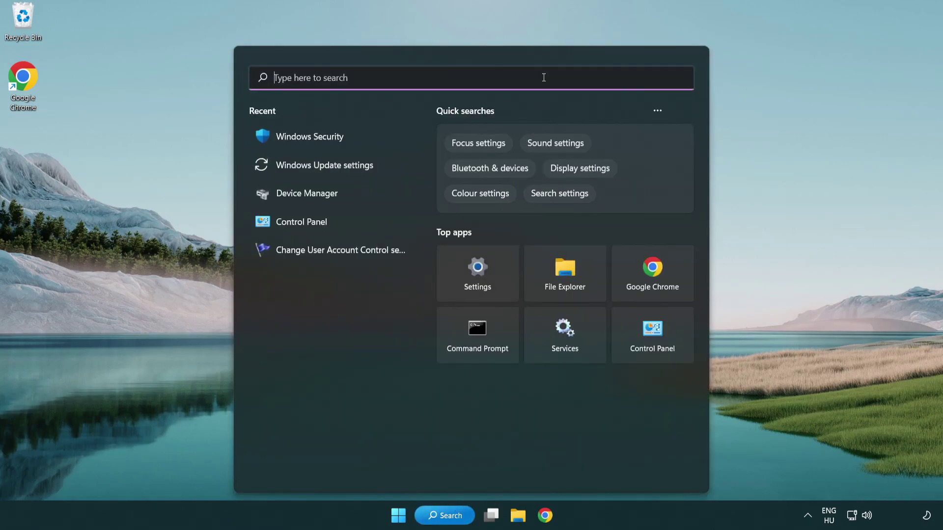
type("devic")
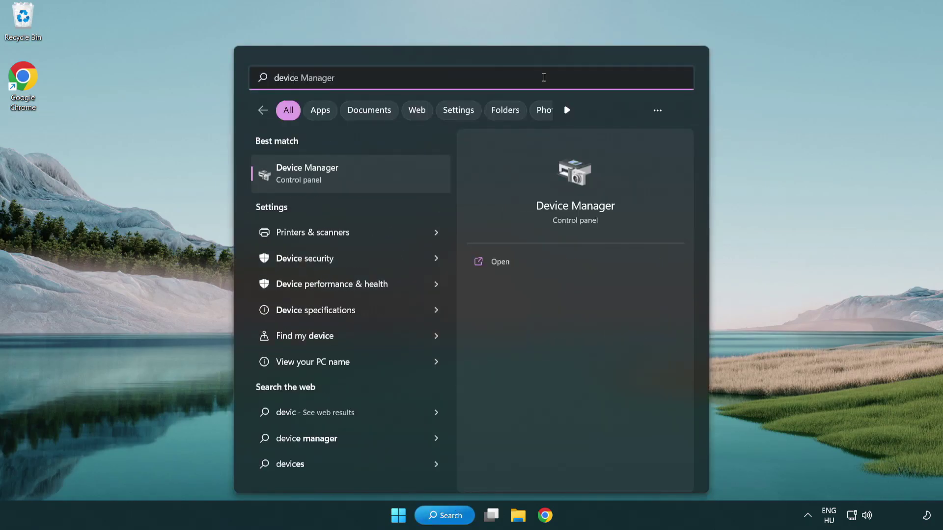
type("e manager")
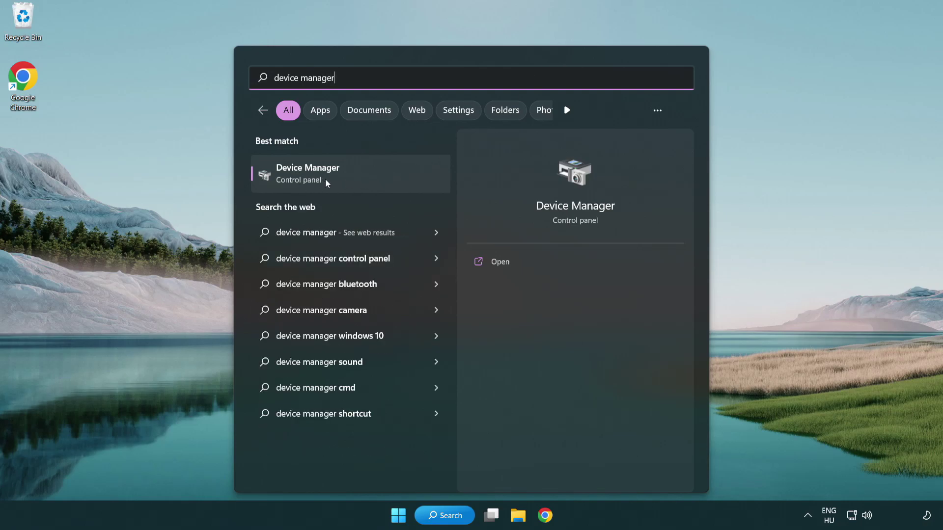
left_click(378, 181)
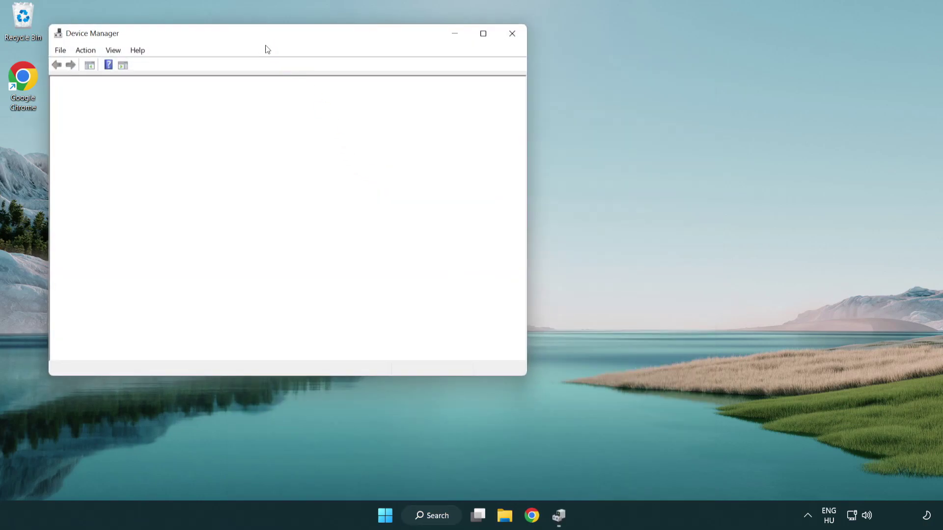
- Expand Display adapters and bring up the context menu for the VMware SVGA 3D adapter
left_click_drag(258, 37, 415, 95)
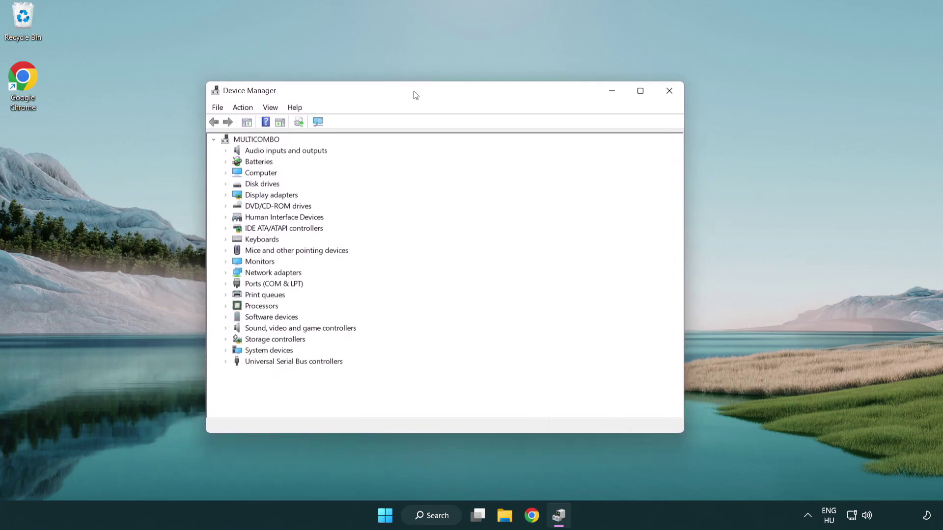
left_click(245, 196)
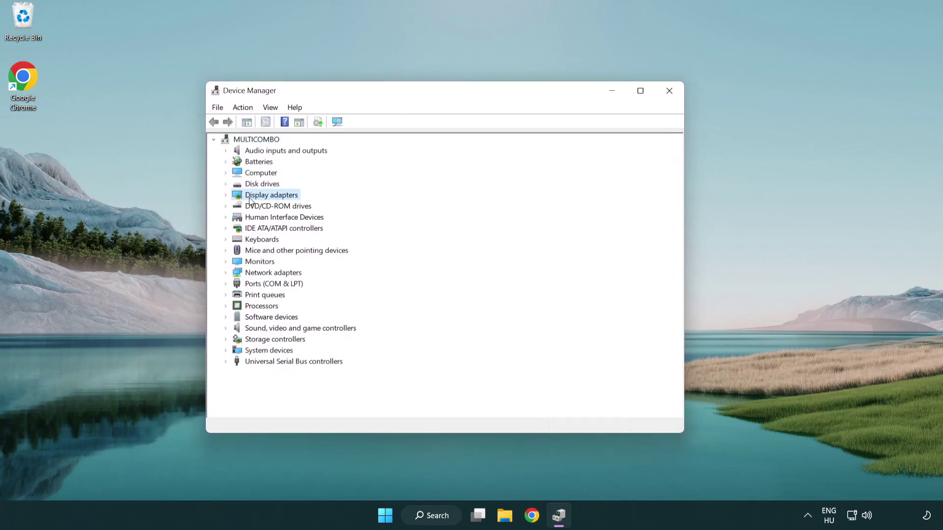
left_click(226, 196)
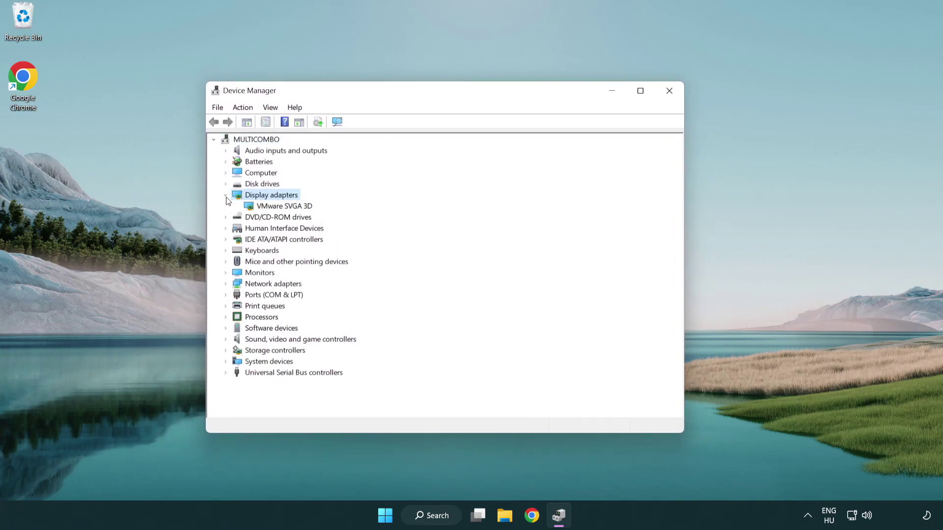
left_click(278, 207)
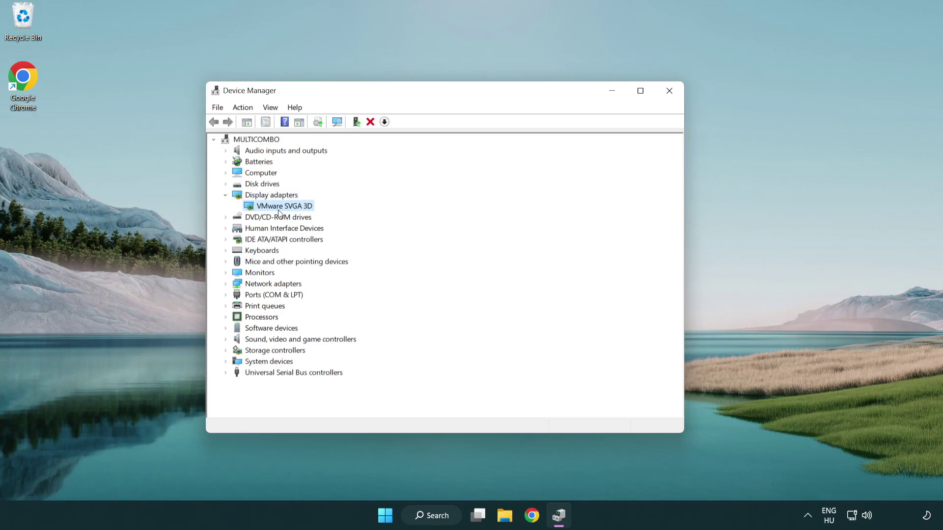
right_click(282, 210)
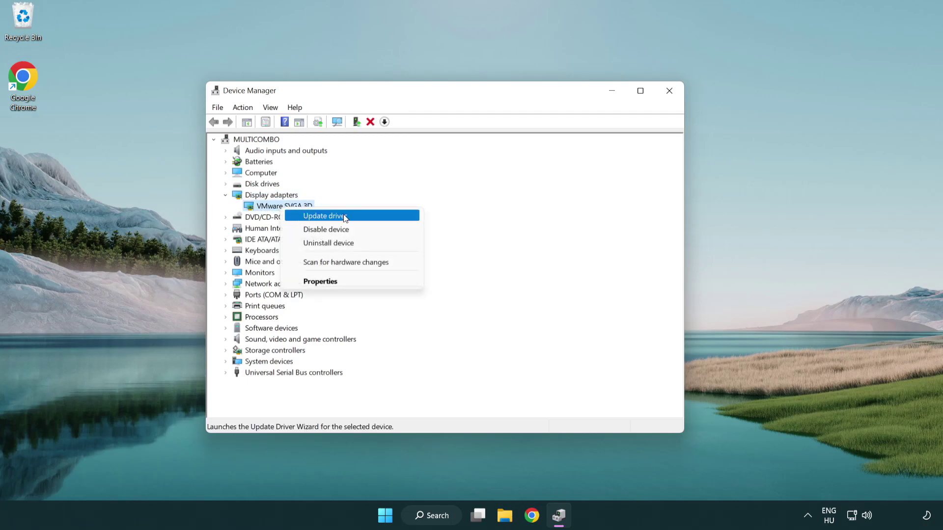
- Search automatically for a VMware SVGA 3D driver update; the best driver is already installed
left_click(372, 217)
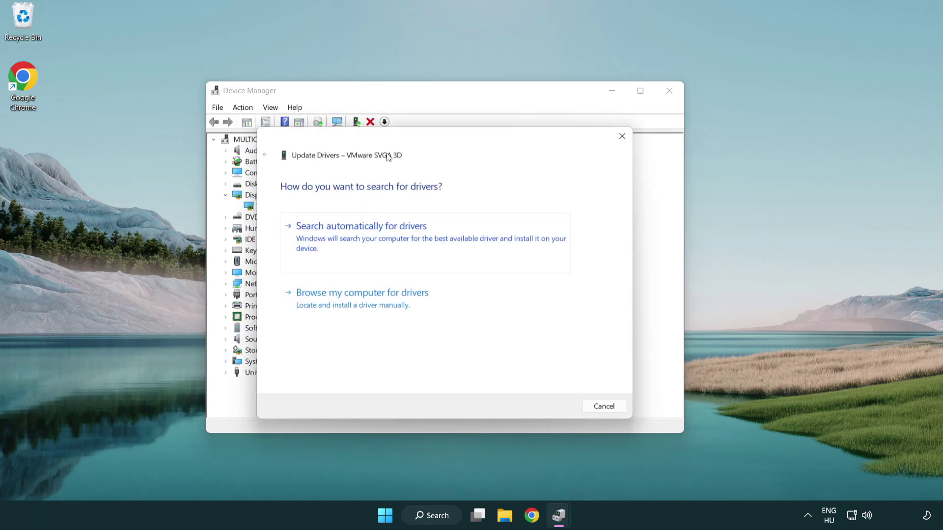
left_click_drag(395, 142, 414, 135)
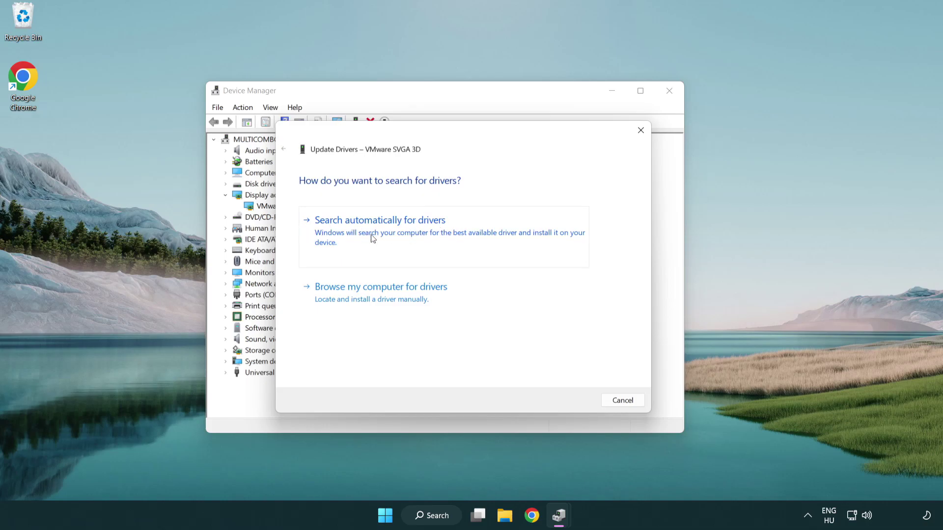
left_click(414, 229)
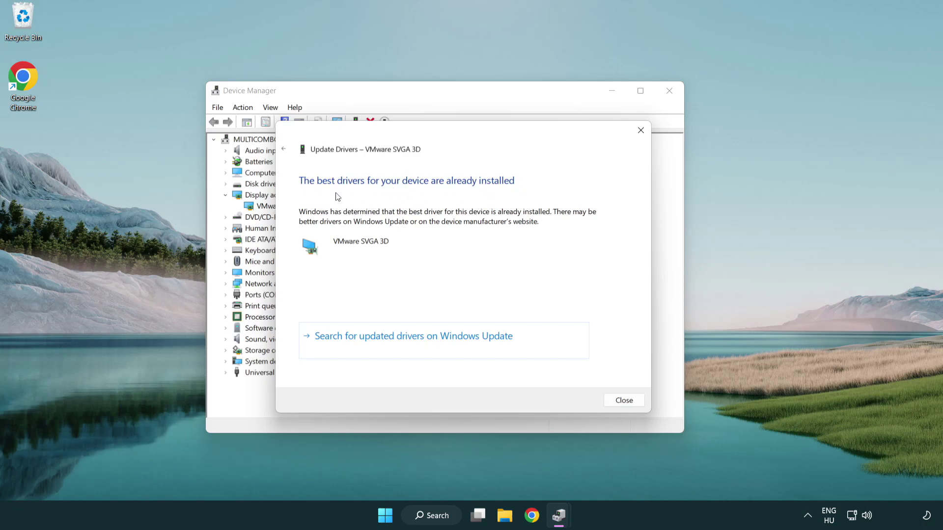
left_click(625, 403)
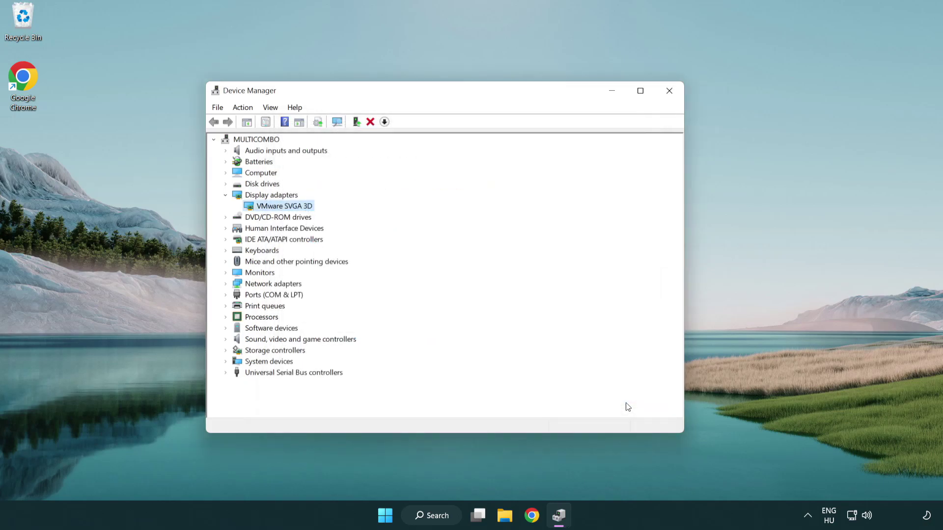
- Close Device Manager and open Windows Update settings by searching 'update'
left_click(670, 91)
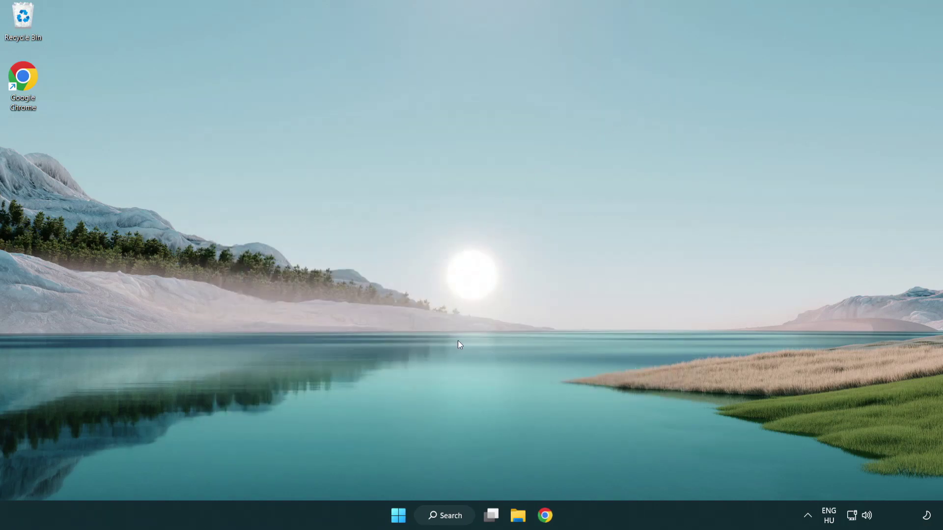
left_click(455, 517)
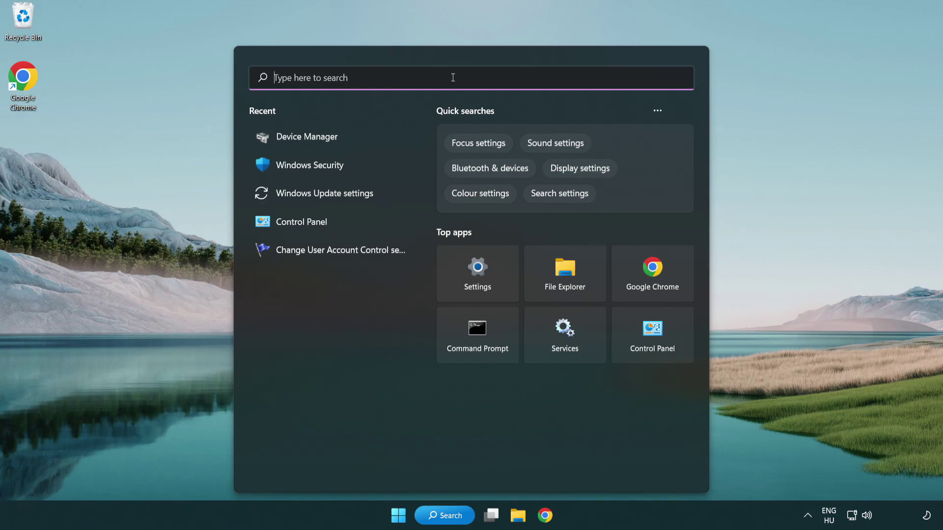
type("update")
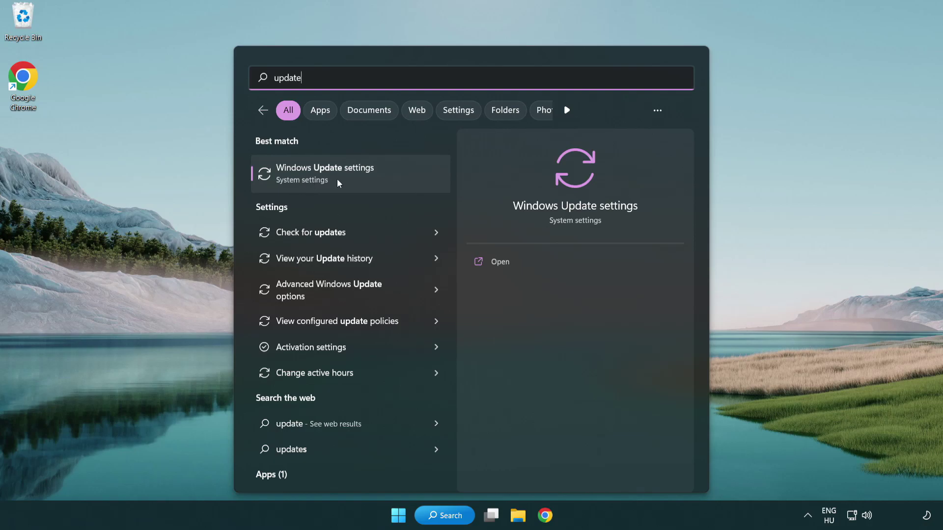
left_click(368, 181)
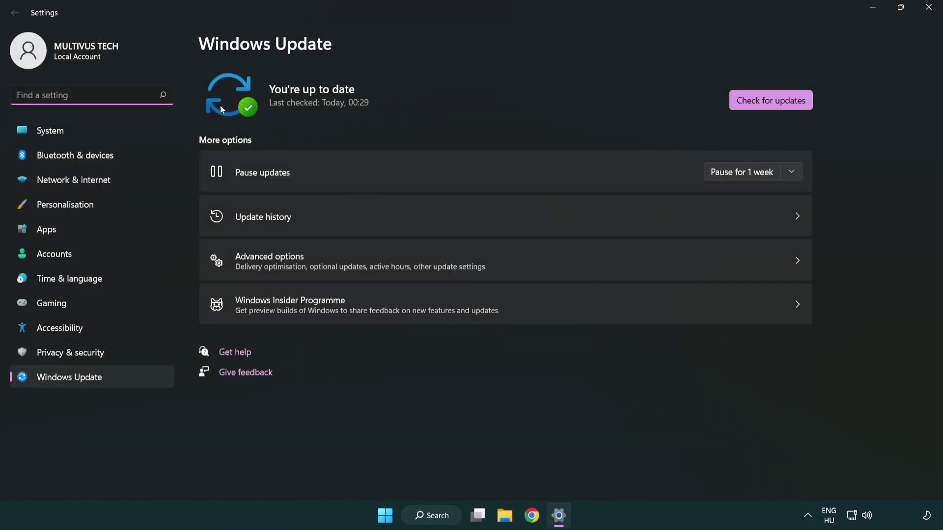
- Run Check for updates, confirm the PC is up to date, and close Settings
left_click(792, 106)
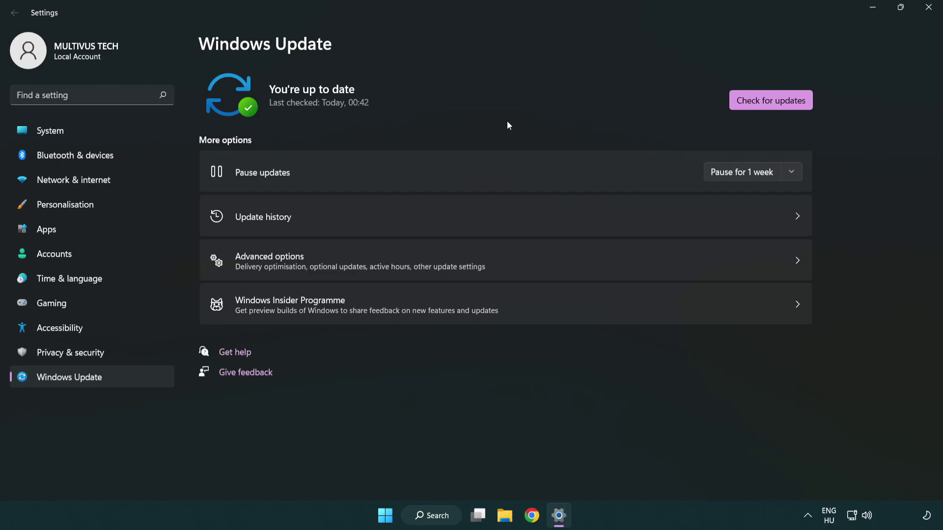
left_click(926, 14)
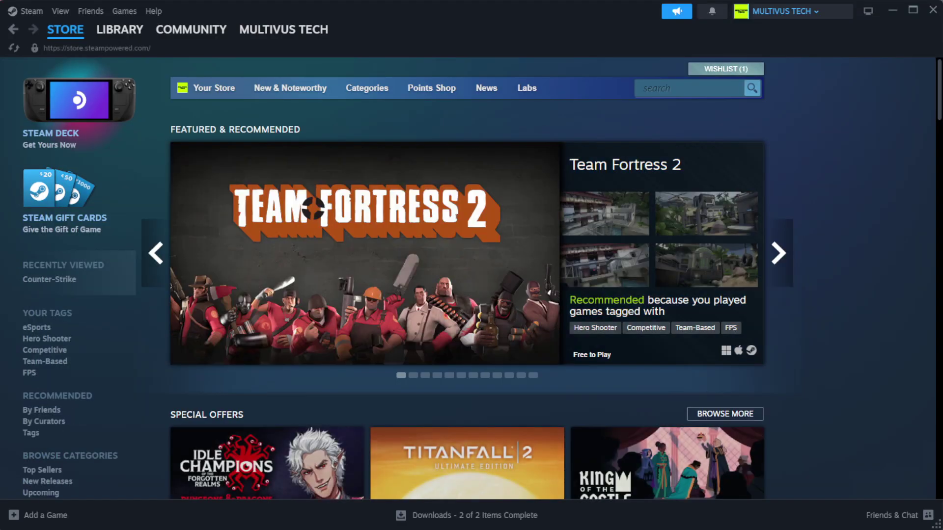
- Go to Steam's Library Home and right-click YOUR NOT WORKING GAME under Favorites
mouse_move(129, 37)
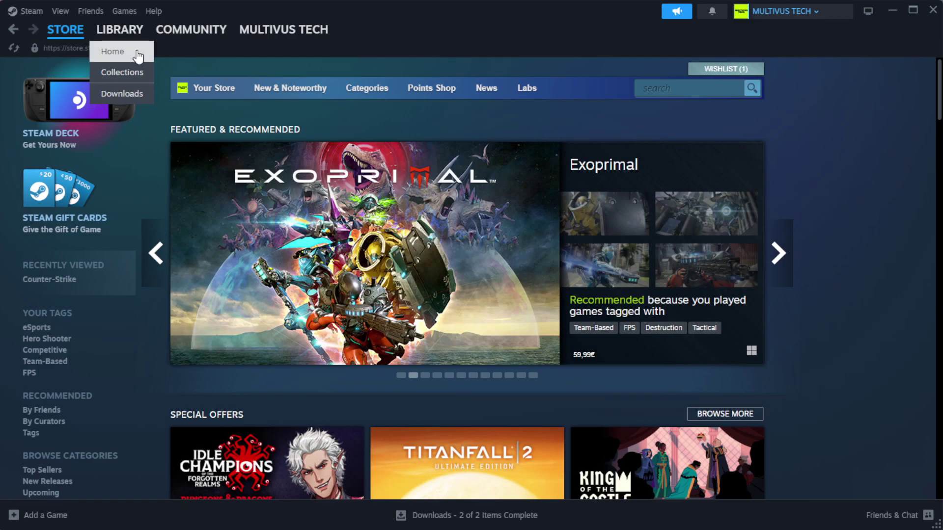
left_click(135, 54)
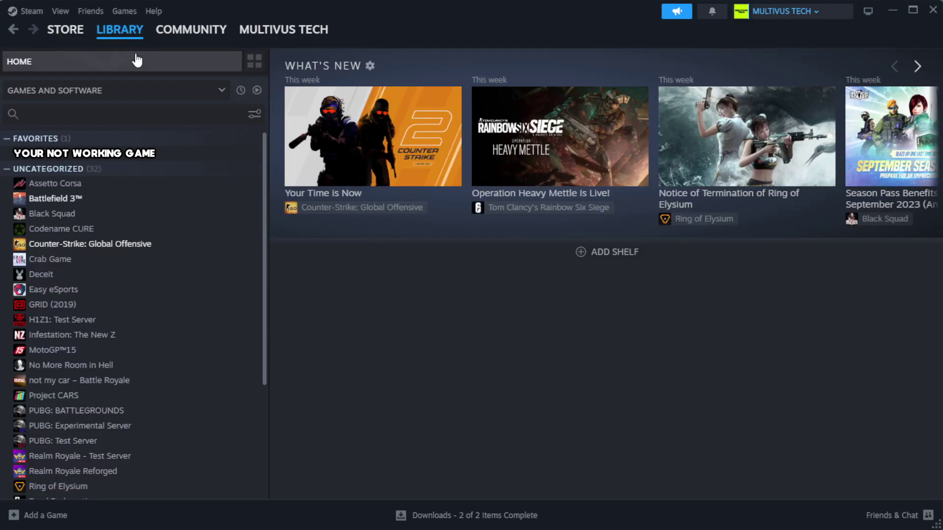
right_click(232, 156)
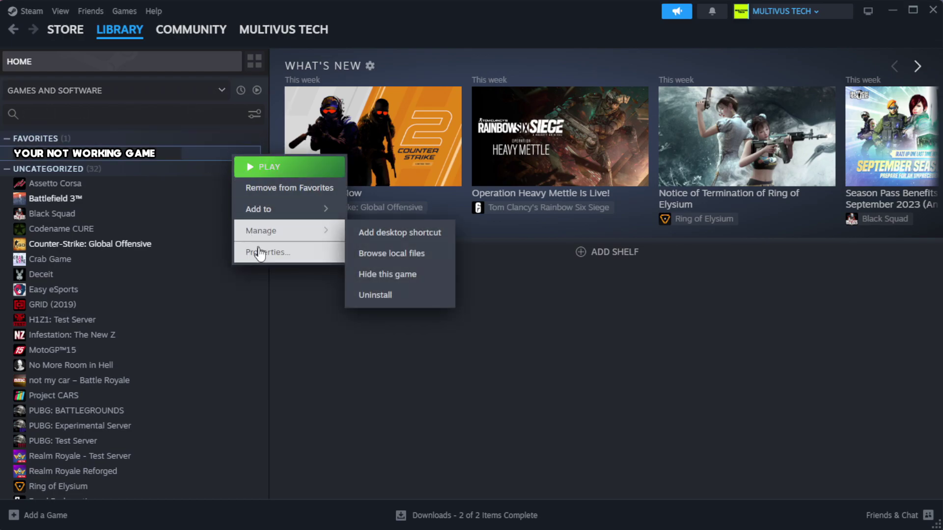
- Verify integrity of the game files from Properties > Installed Files; all 1039 files validated
left_click(295, 254)
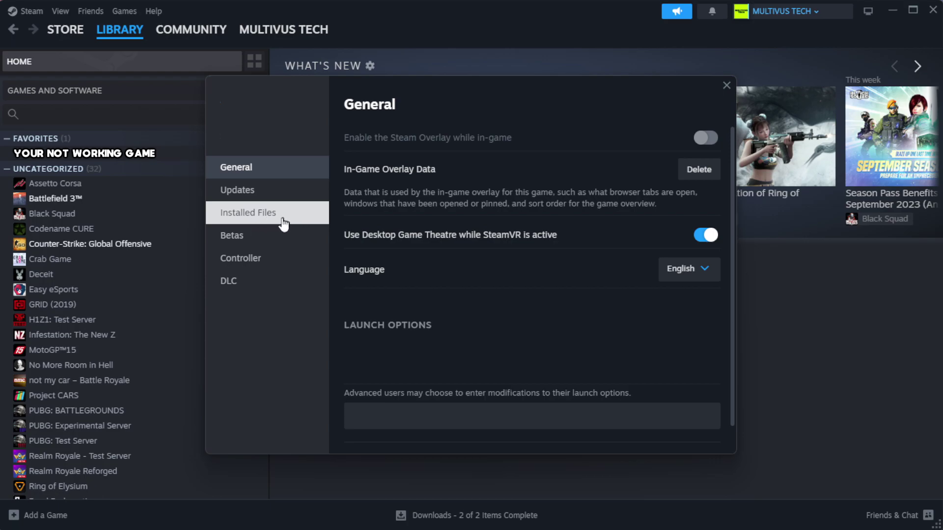
left_click(310, 224)
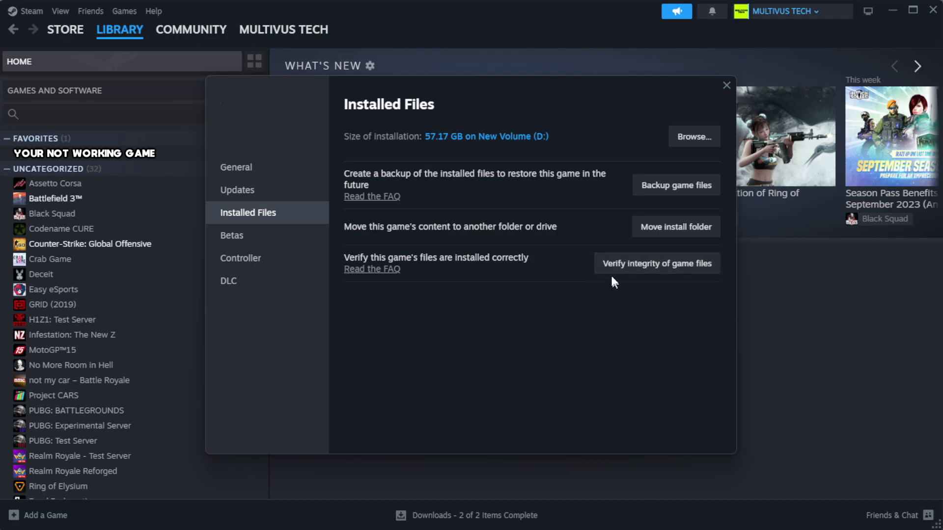
left_click(663, 274)
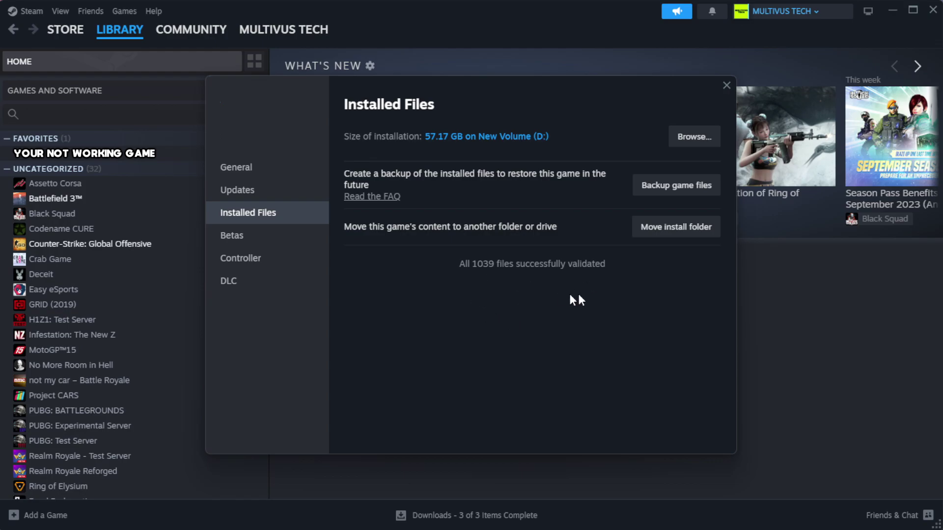
- Open the game's install folder and the Properties of its YOUR NOT WORKING GAME shortcut
left_click(693, 138)
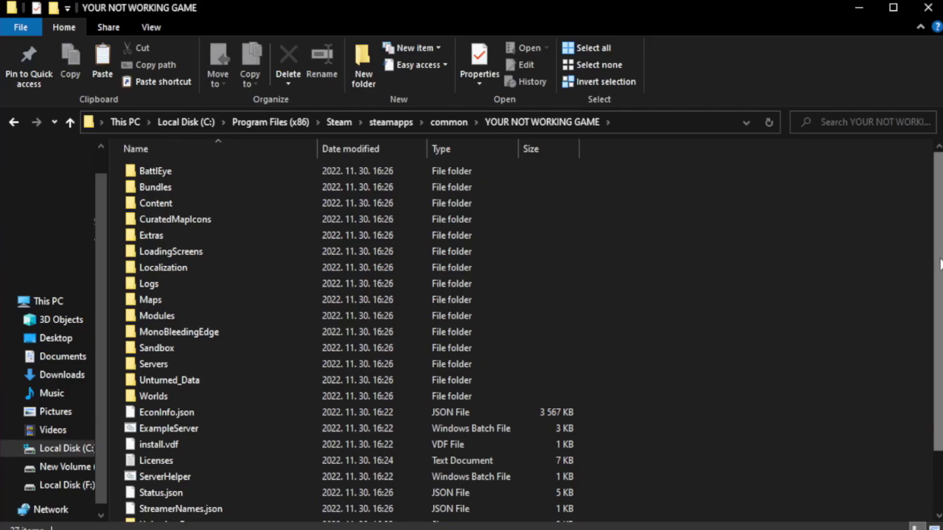
left_click_drag(939, 292, 941, 351)
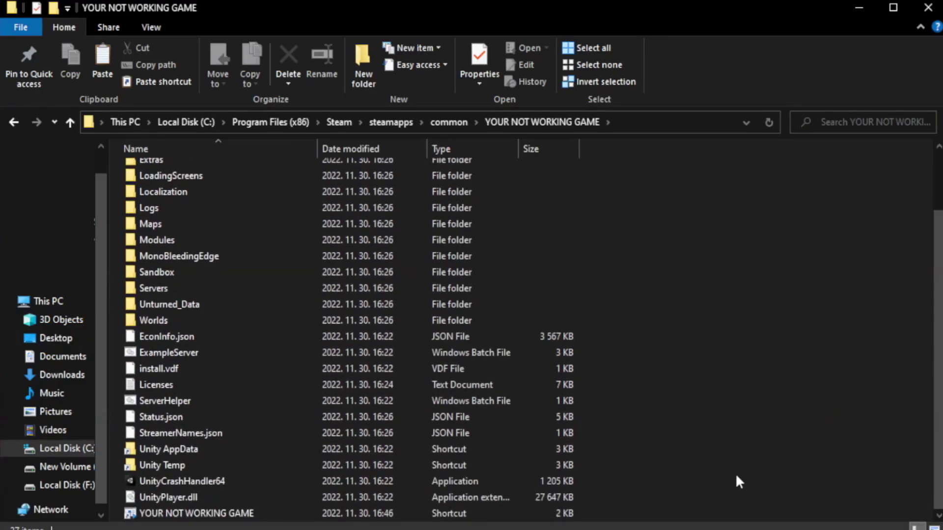
left_click(344, 514)
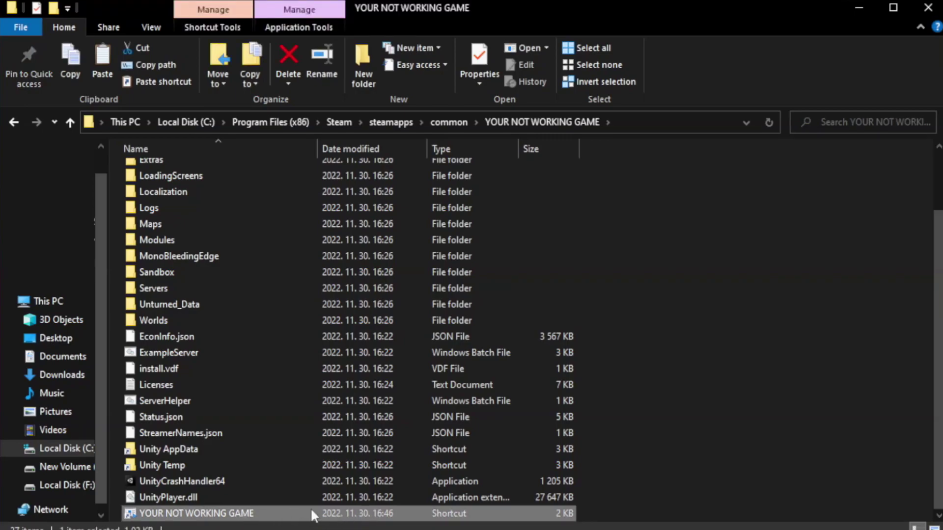
right_click(315, 516)
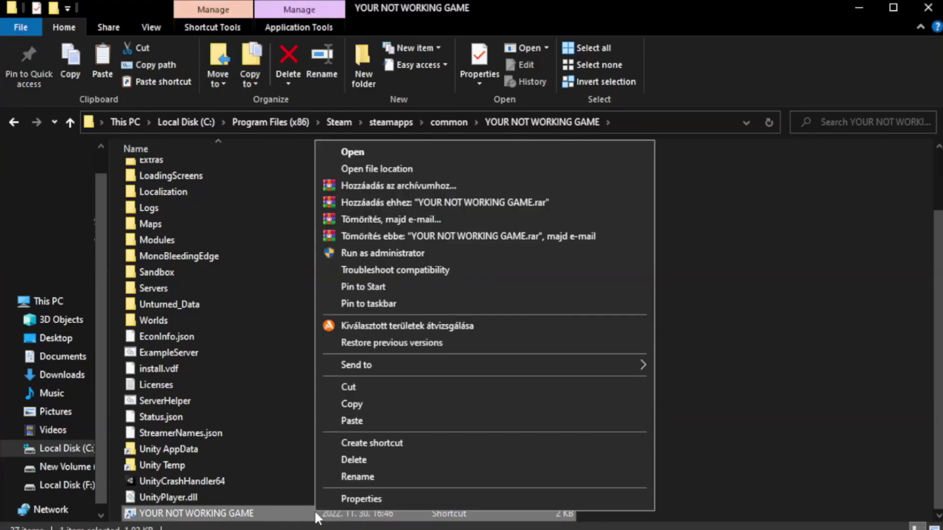
left_click(480, 498)
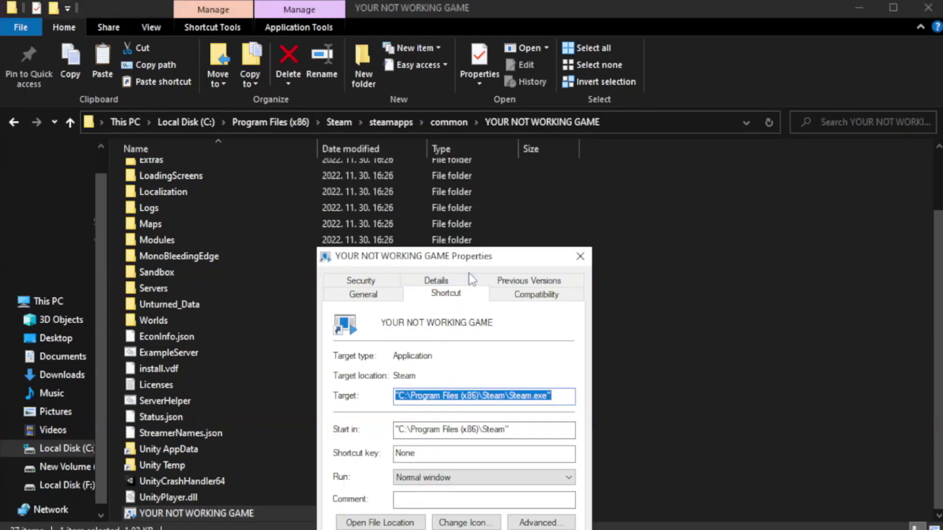
- Set the shortcut to Windows 8 compatibility, fullscreen optimizations disabled, run as administrator, and save
left_click_drag(475, 260, 473, 96)
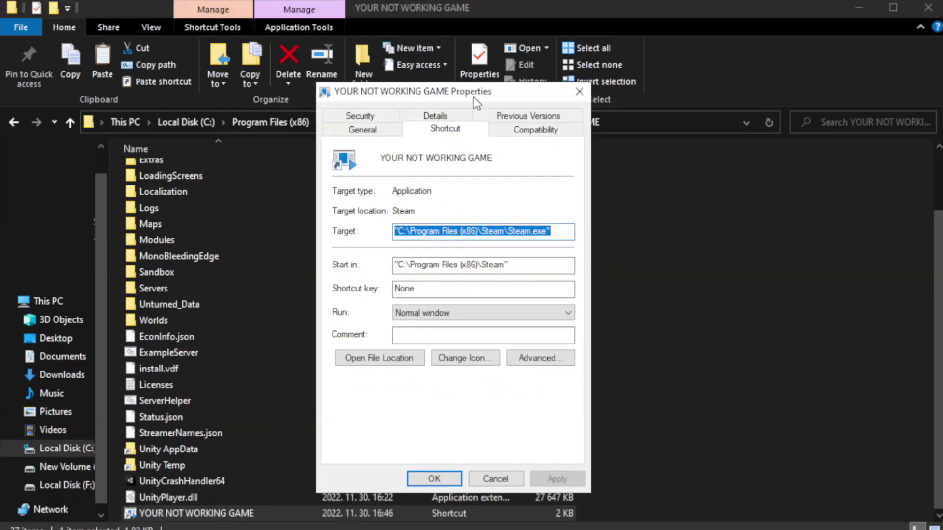
left_click(533, 139)
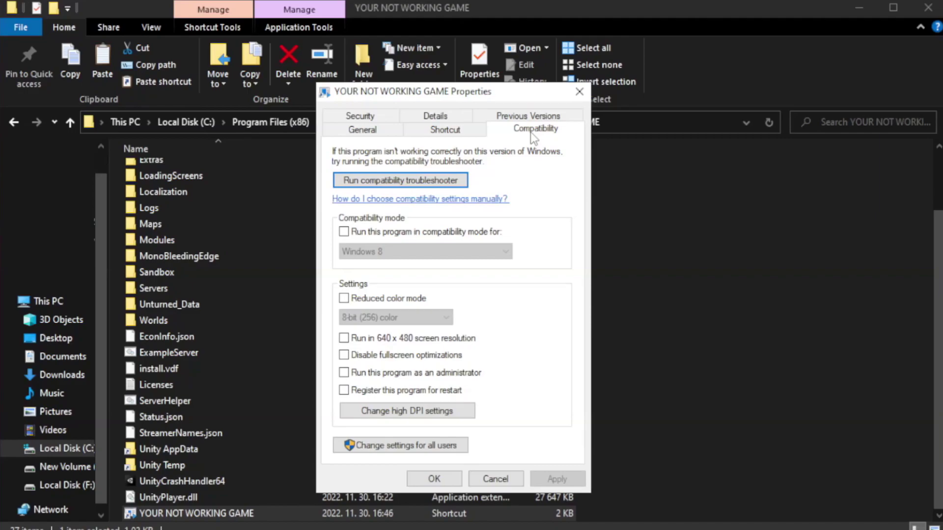
left_click(373, 231)
left_click(402, 250)
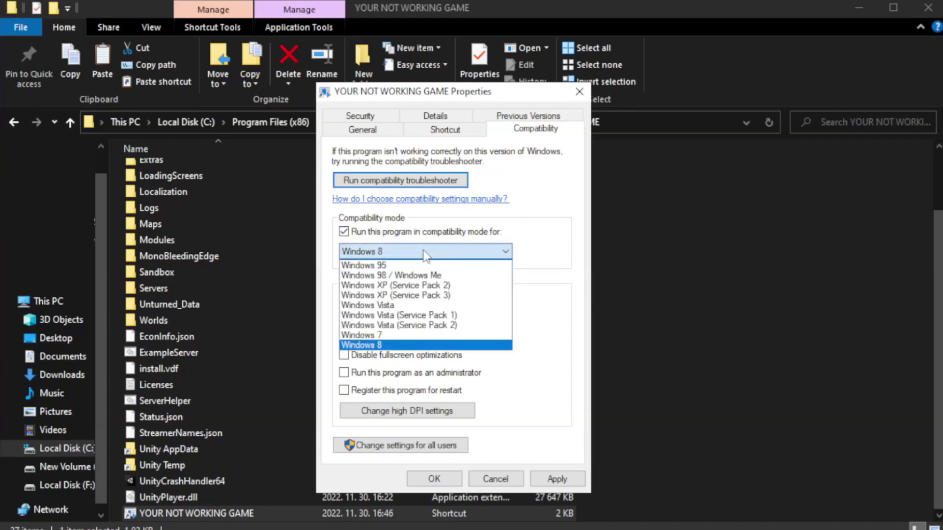
left_click(400, 345)
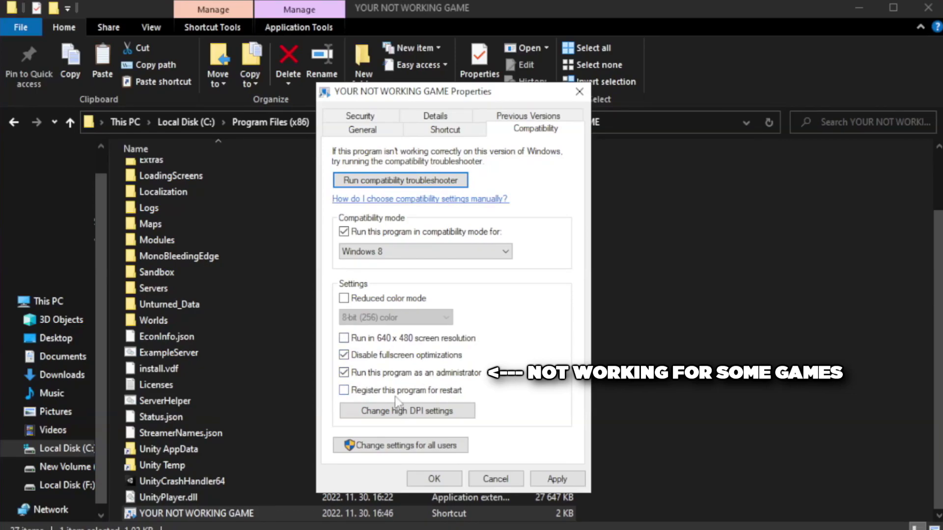
left_click(553, 480)
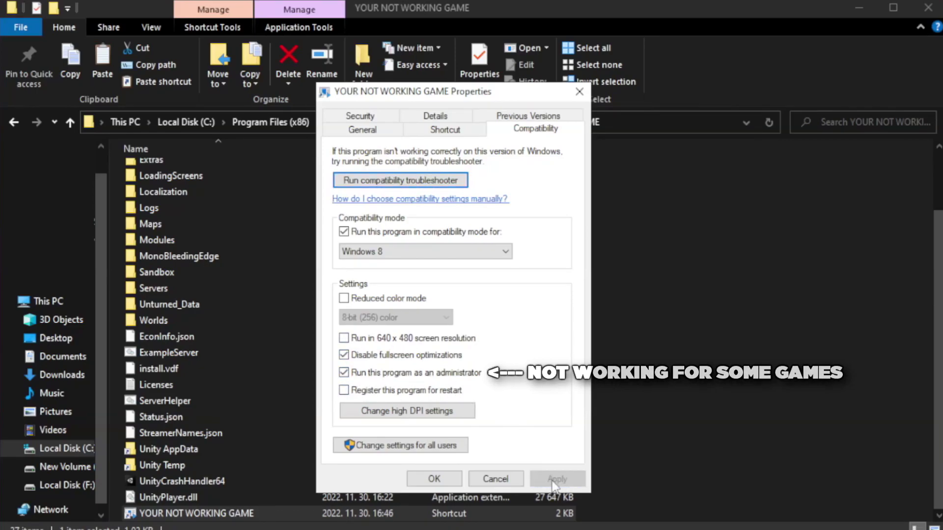
left_click(432, 484)
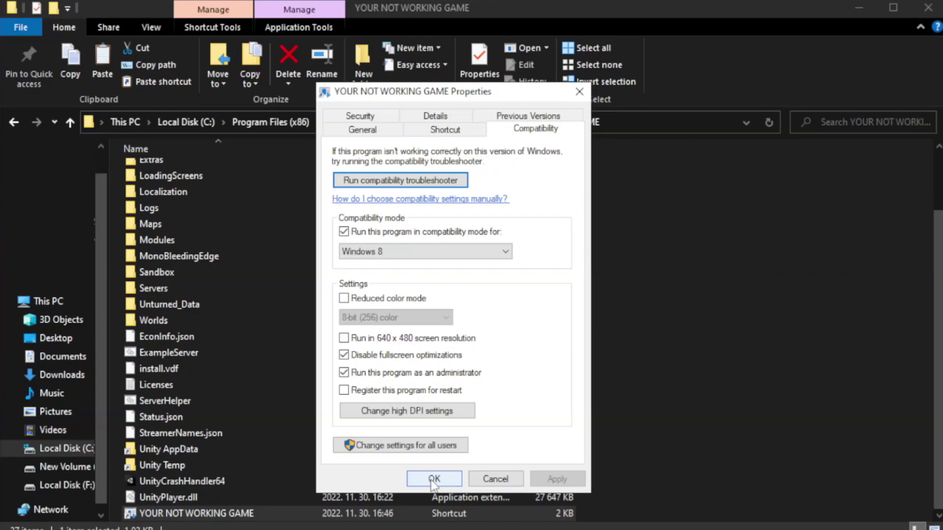
left_click(432, 482)
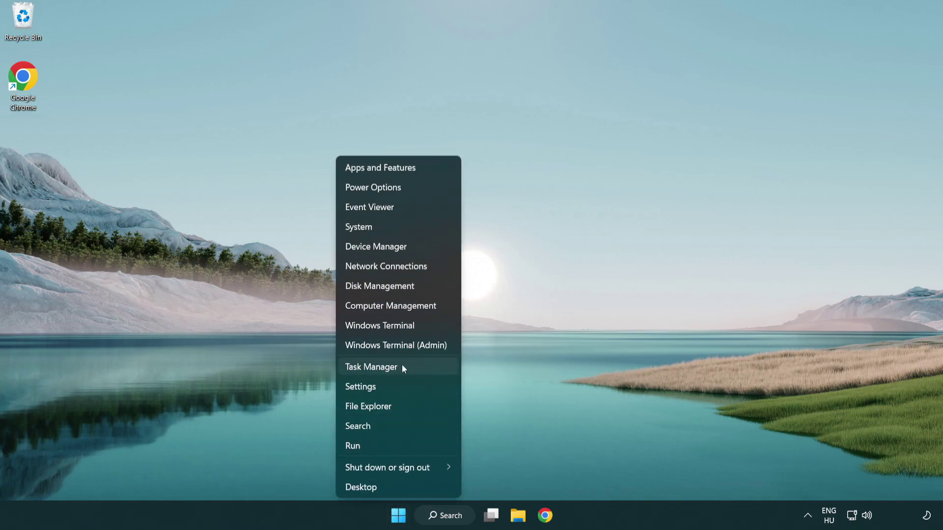
- Open Task Manager from the Win+X menu
left_click(417, 373)
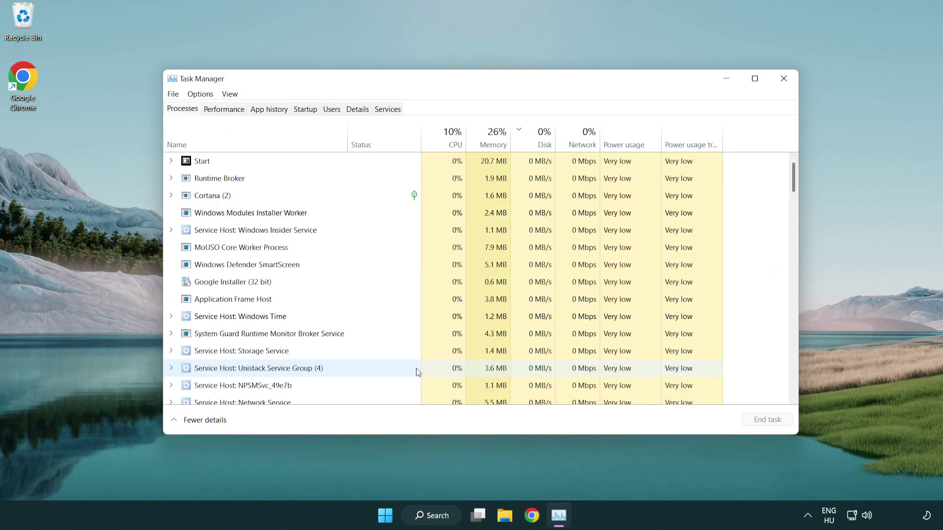
- On the Startup tab, disable Terminal and Phone Link from launching at startup
left_click(308, 110)
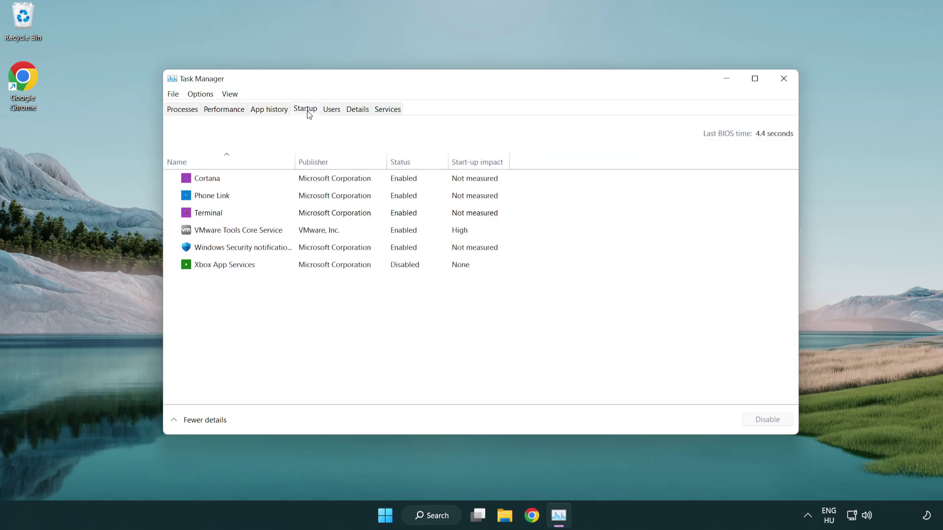
left_click(309, 216)
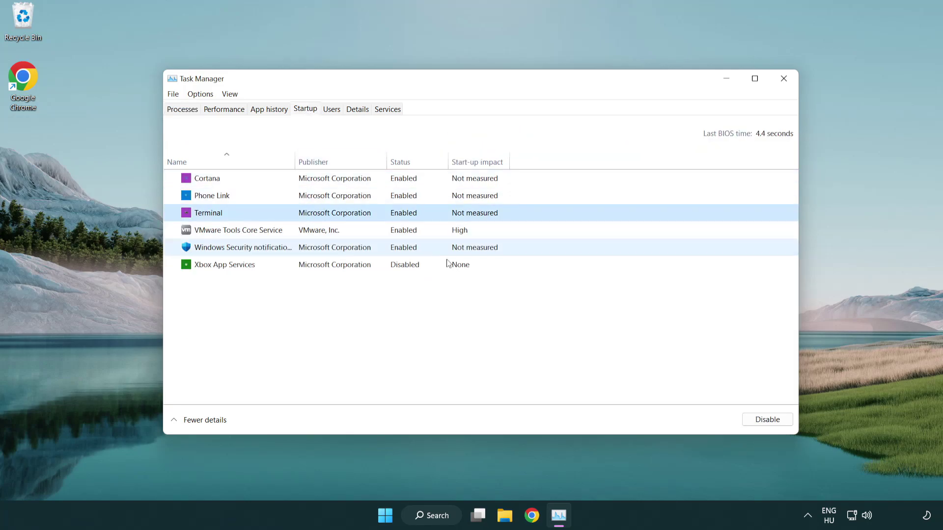
left_click(751, 420)
left_click(752, 421)
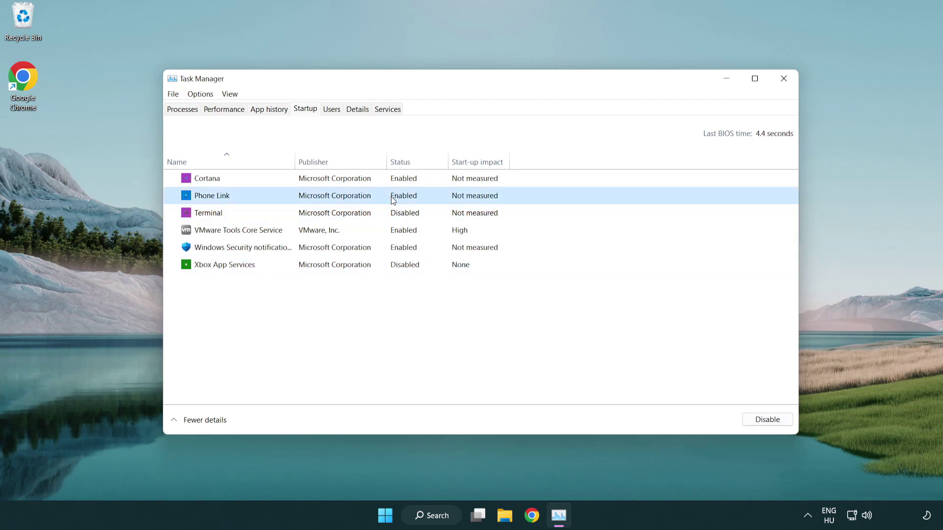
left_click(766, 420)
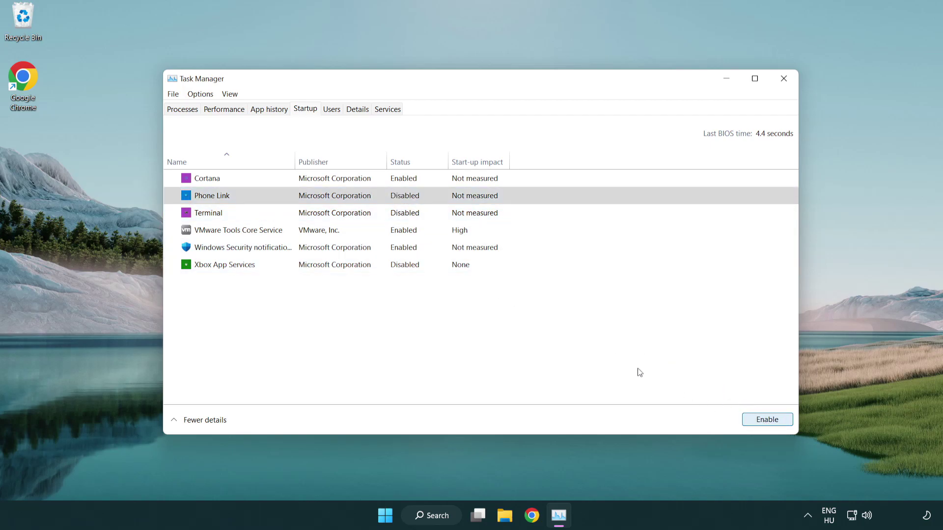
- Disable Cortana and Windows Security notifications at startup, then close Task Manager
left_click(336, 184)
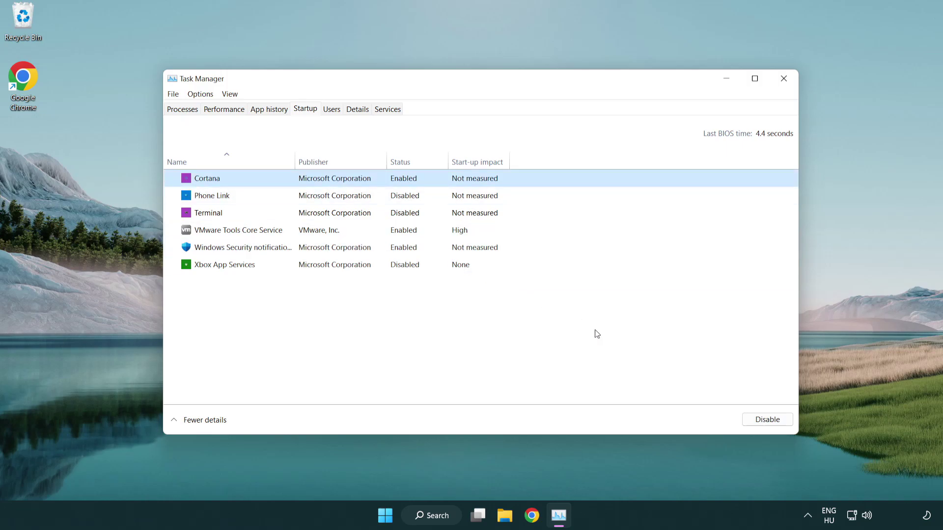
left_click(767, 420)
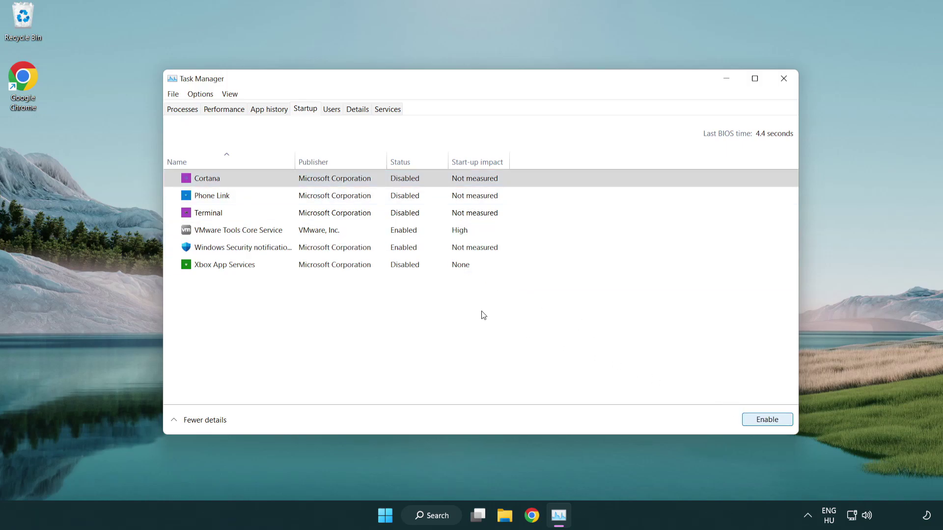
left_click(447, 250)
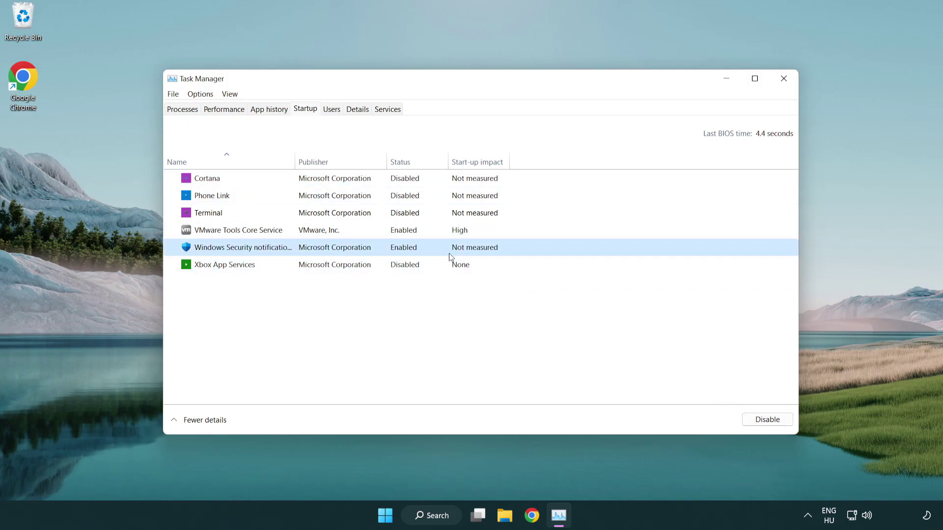
left_click(764, 422)
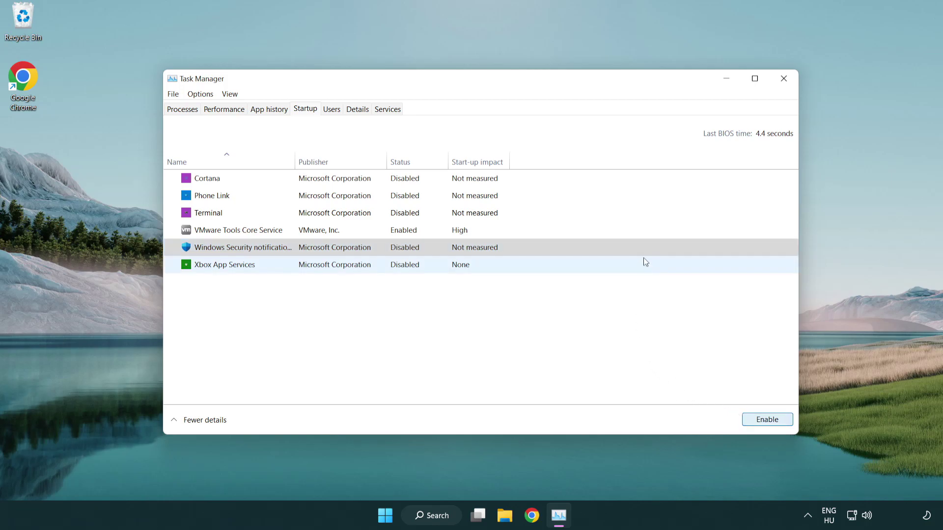
left_click(786, 83)
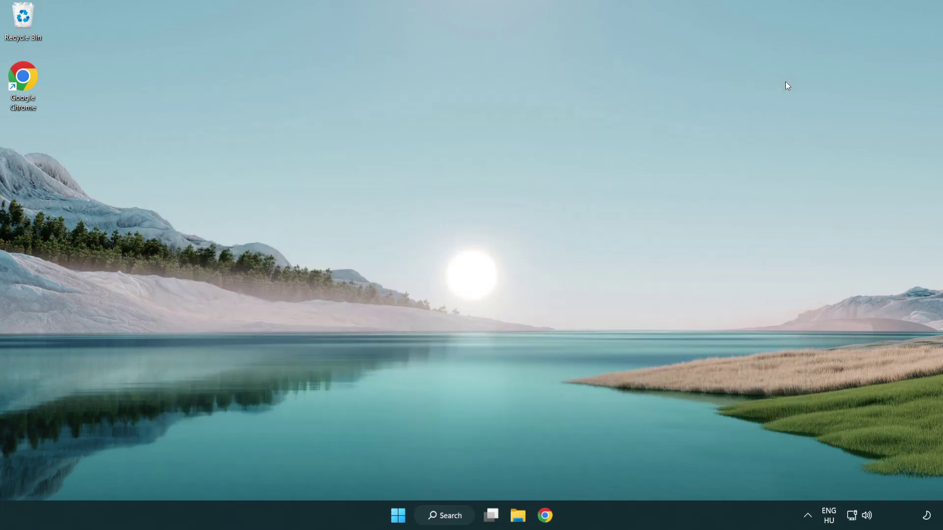
- Download dxwebsetup.exe from Microsoft's DirectX End-User Runtime page in Chrome and run it
left_click(545, 518)
scroll(390, 414, "up", 2)
scroll(391, 414, "up", 1)
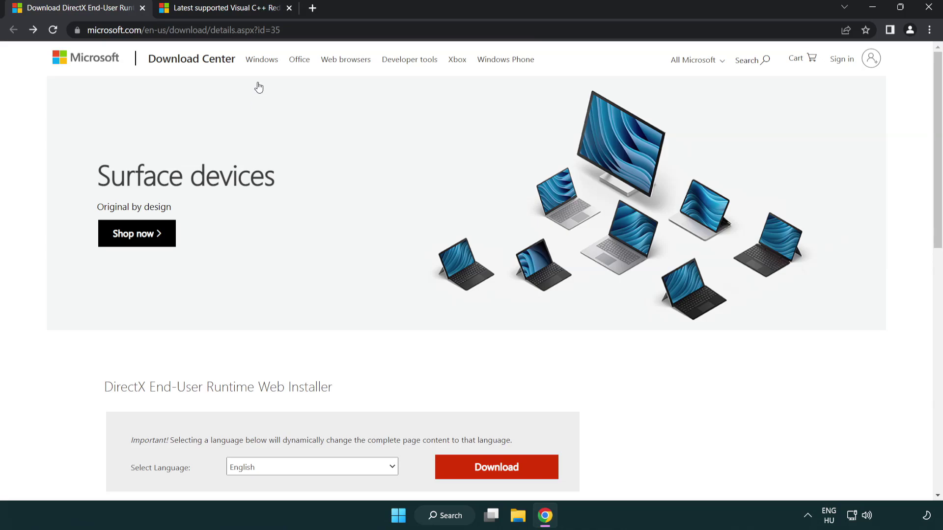
left_click(407, 33)
left_click(407, 34)
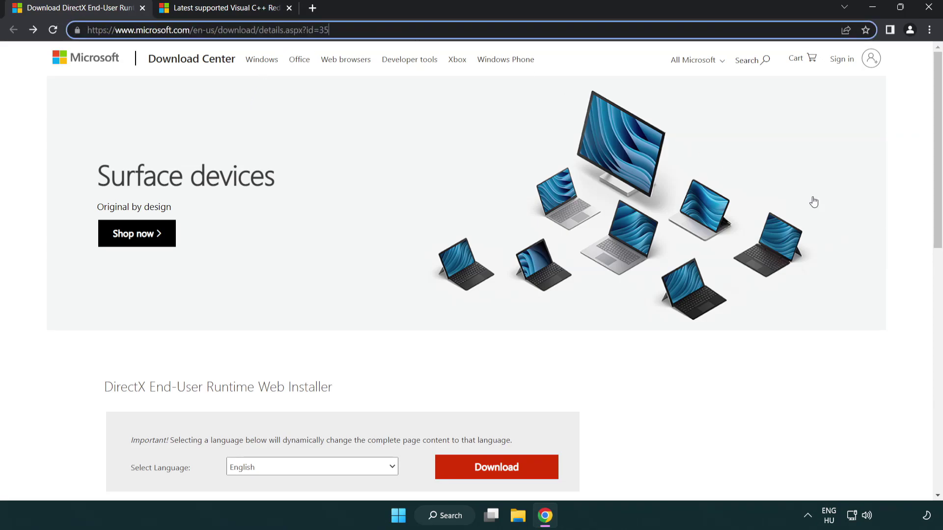
left_click(904, 212)
left_click_drag(935, 213, 936, 273)
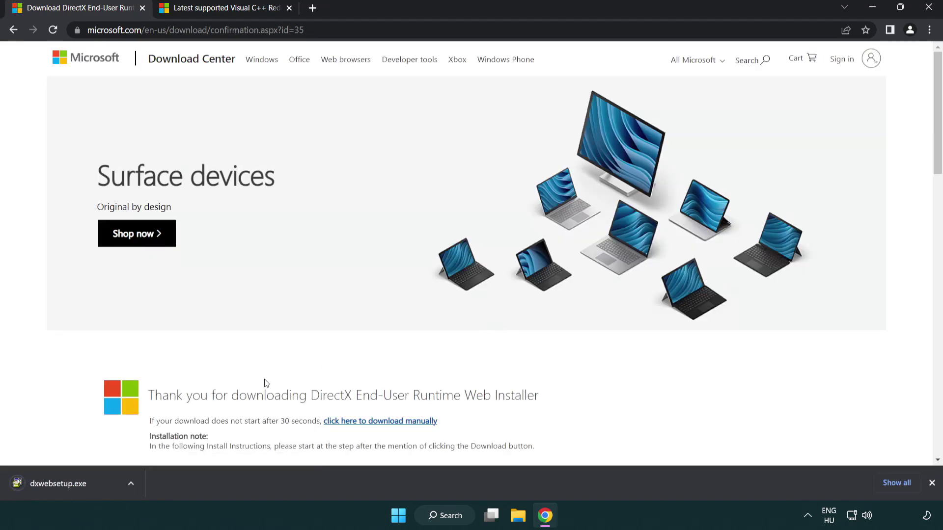
left_click(61, 486)
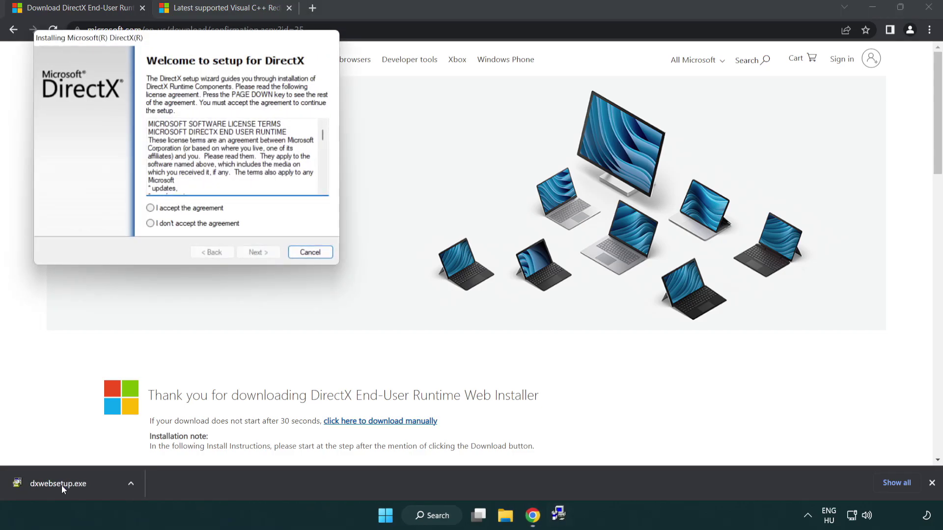
- Accept the DirectX Setup license agreement and continue to the next page
left_click_drag(144, 46, 414, 146)
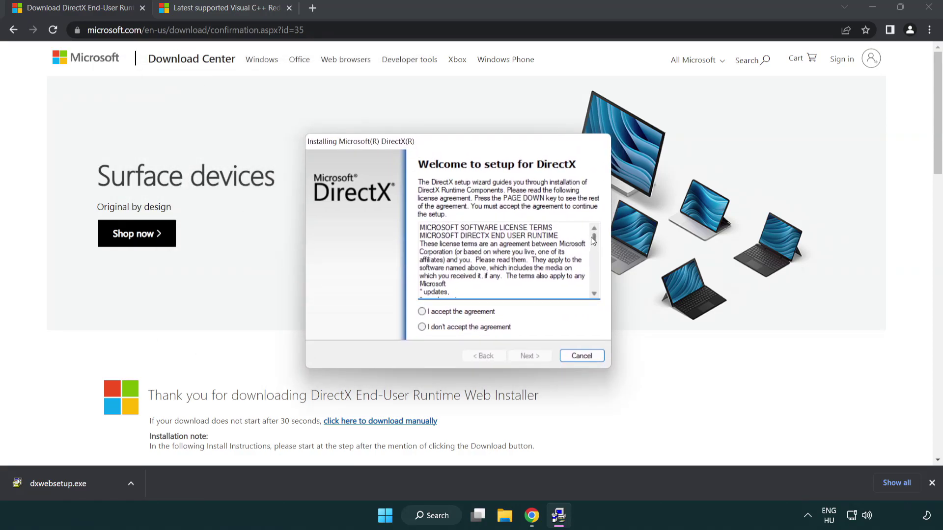
left_click_drag(595, 245, 594, 285)
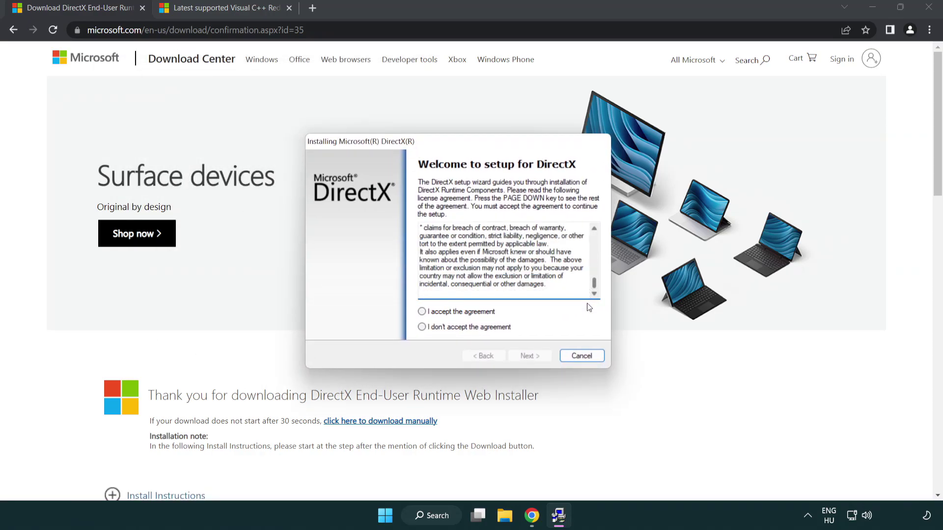
left_click(422, 312)
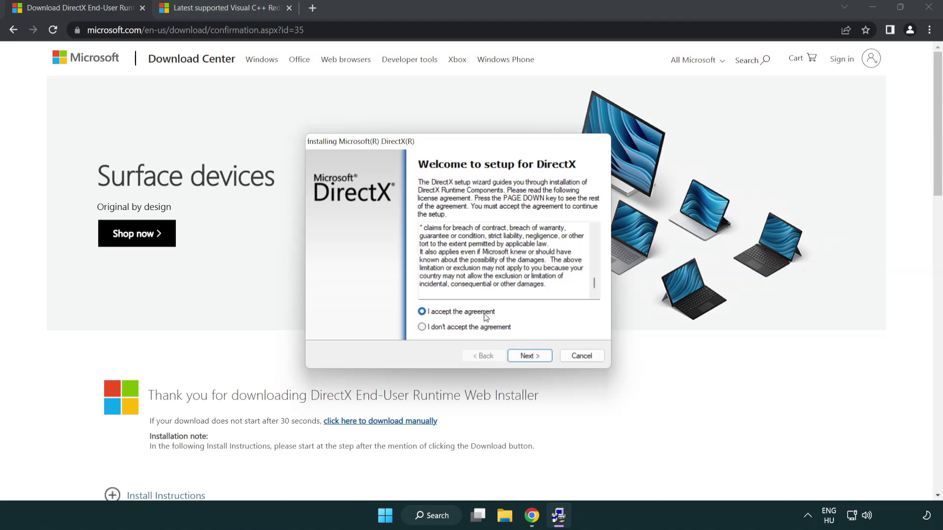
left_click(531, 357)
- Uncheck 'Install the Bing Bar', run the DirectX installation and finish the wizard
left_click(416, 273)
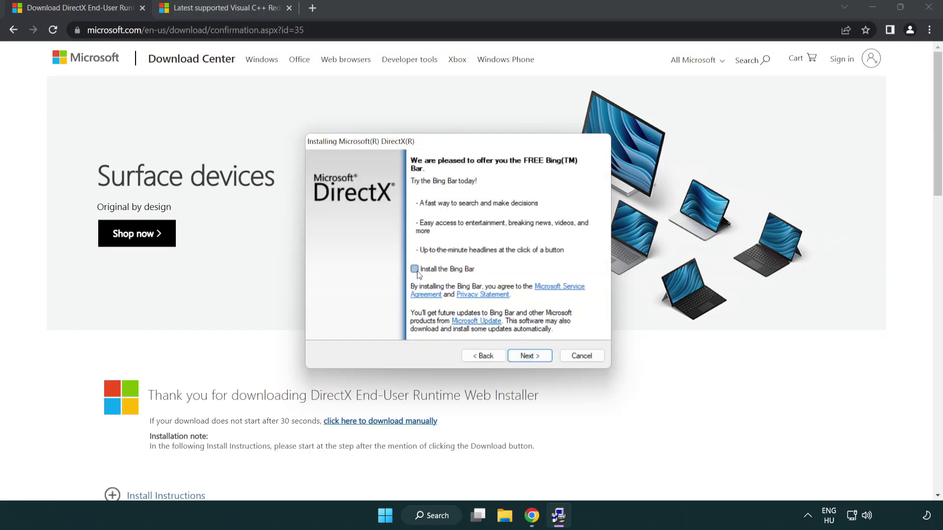
left_click(534, 358)
left_click(534, 358)
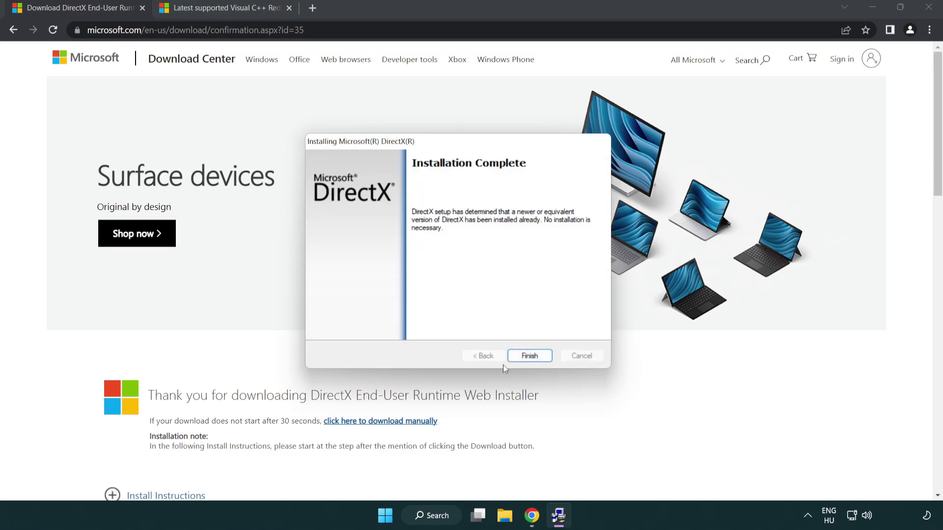
left_click(530, 355)
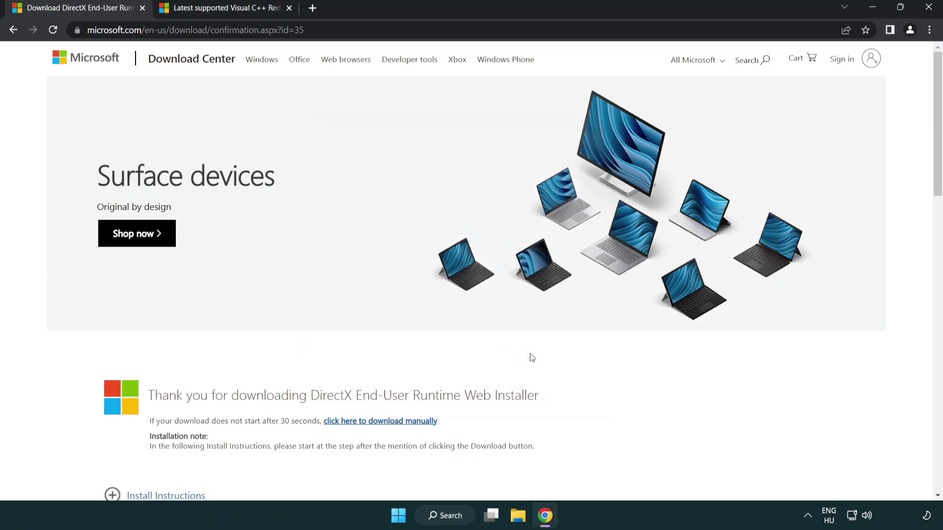
- Close the DirectX download tab and return to the Visual C++ redistributable page
left_click(142, 8)
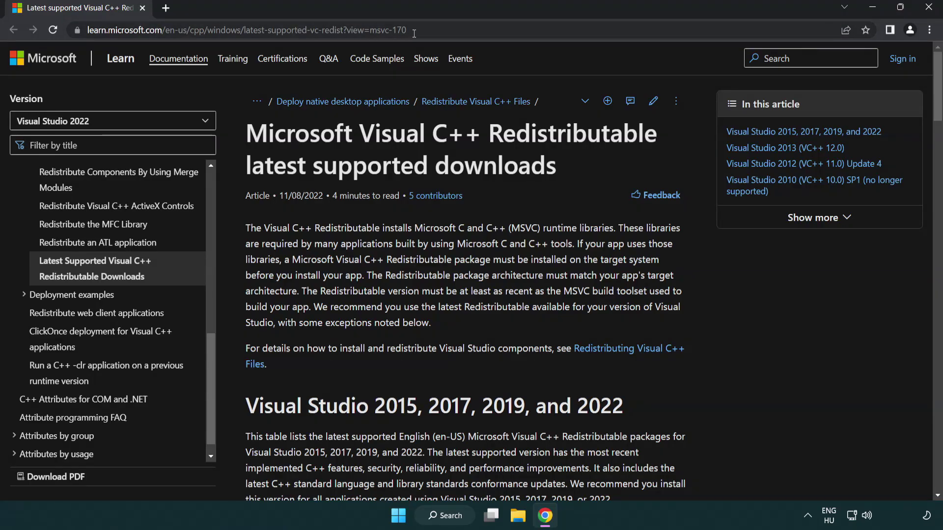
left_click(352, 30)
left_click_drag(307, 30, 406, 30)
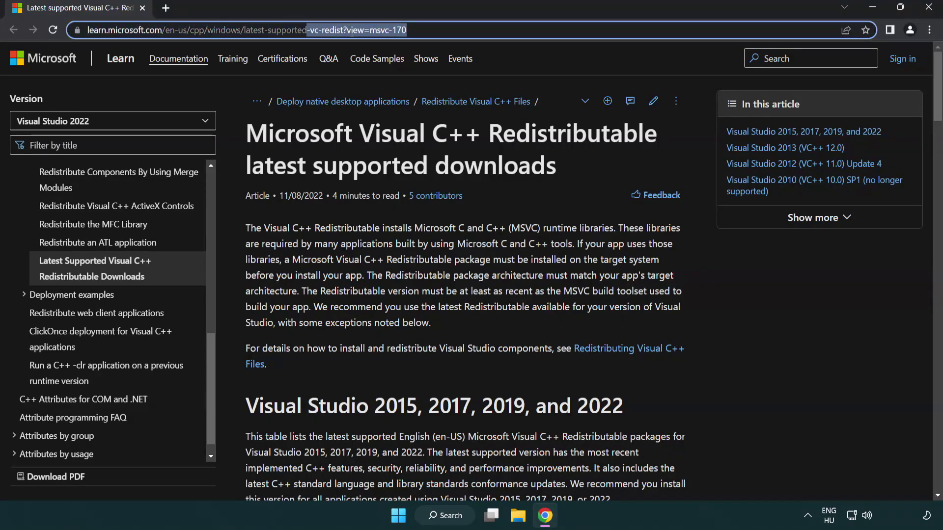
left_click(485, 155)
- Download the ARM64 and x64 vc_redist installers and launch VC_redist.arm64.exe
scroll(486, 166, "down", 2)
scroll(487, 165, "down", 3)
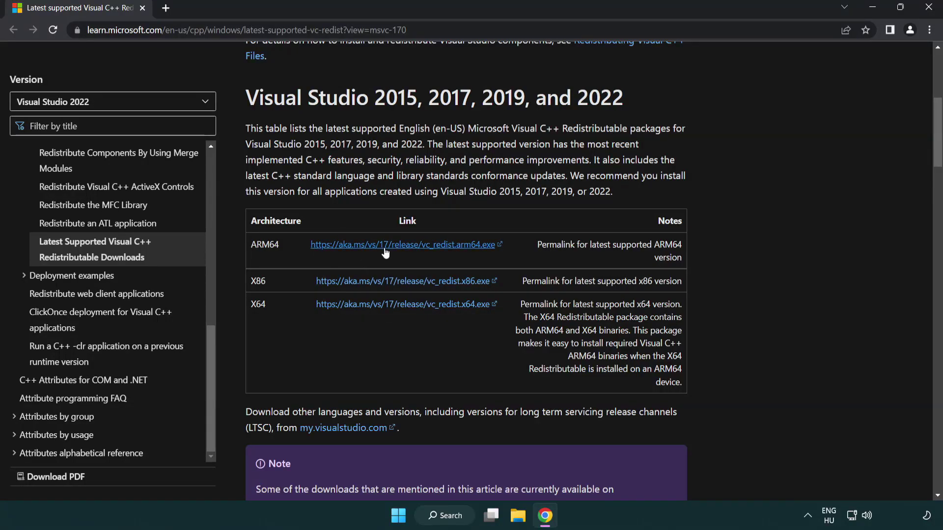
left_click(396, 284)
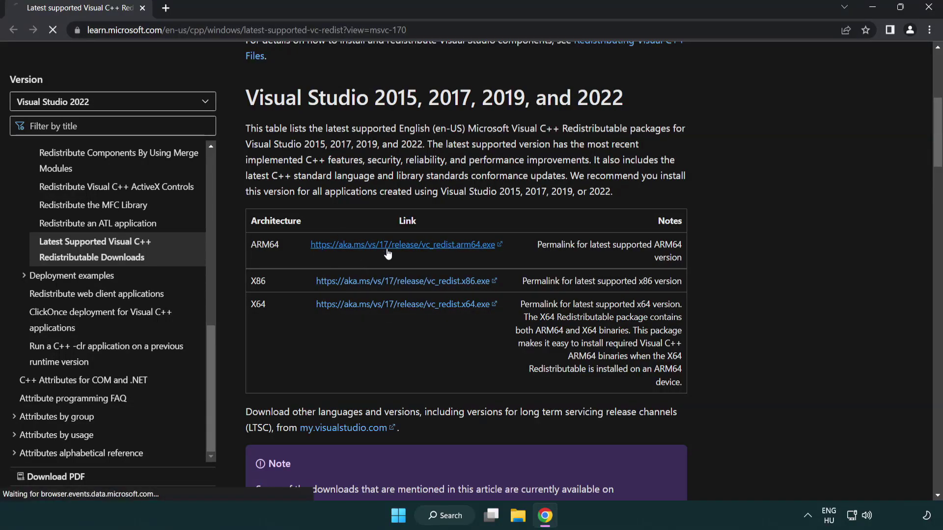
left_click(393, 306)
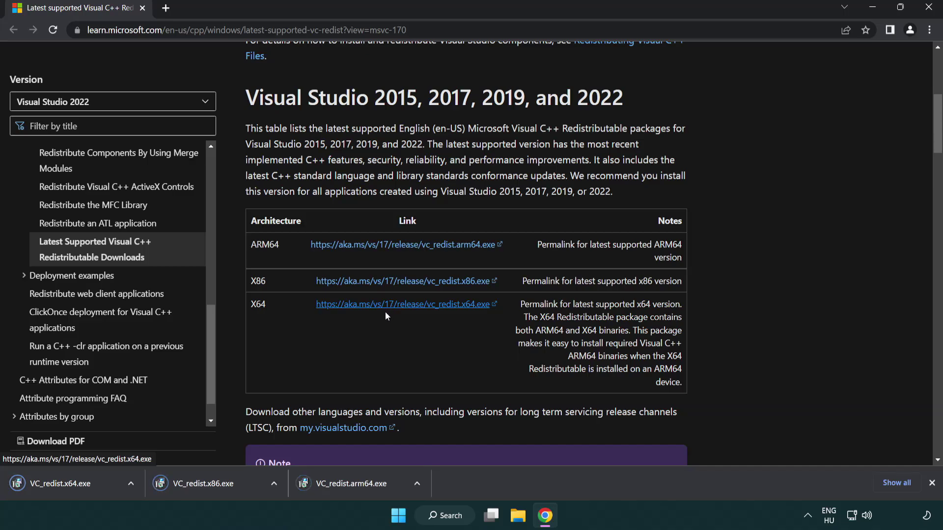
left_click(361, 491)
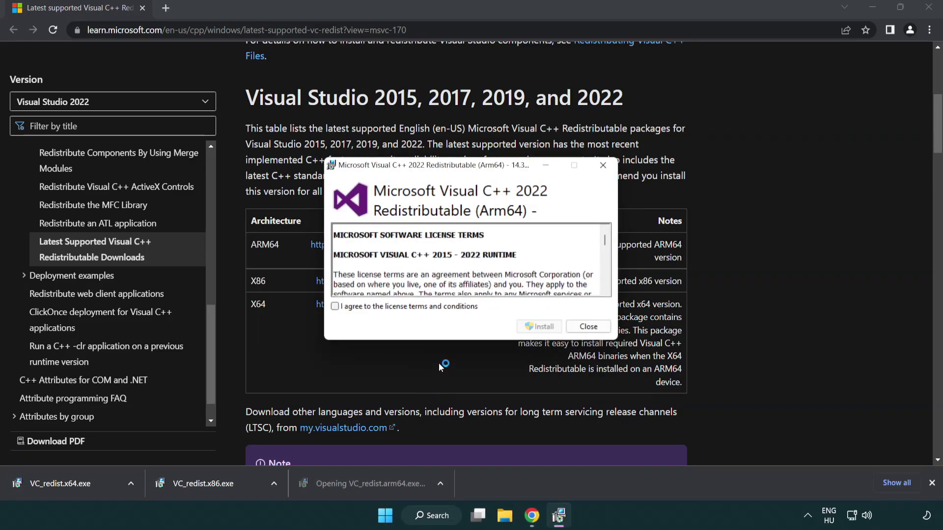
- Agree to the terms and try installing the ARM64 redistributable, closing it after it fails as unsupported
left_click_drag(605, 236, 614, 288)
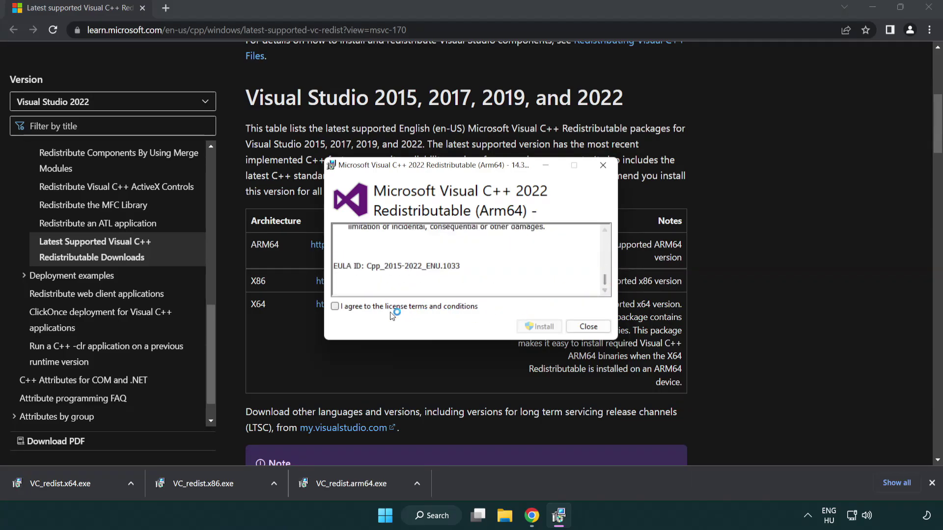
left_click(336, 307)
left_click(526, 326)
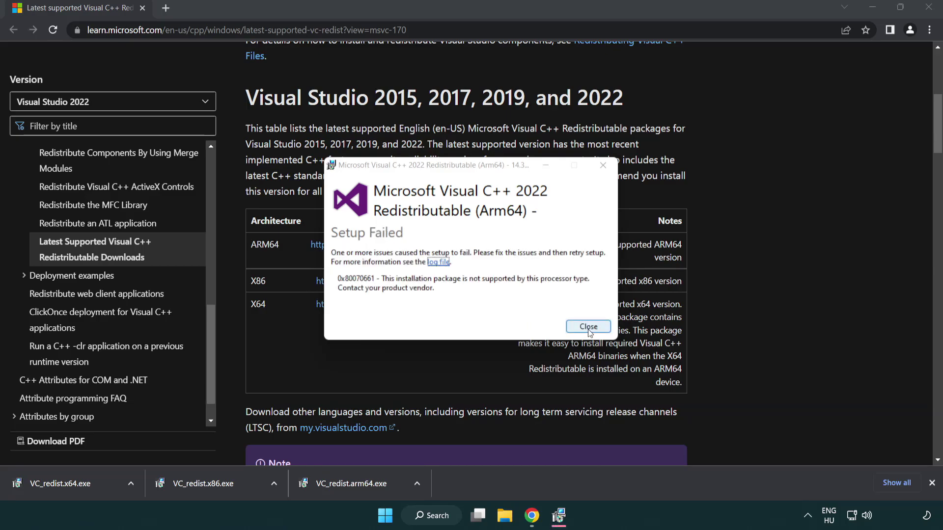
left_click(588, 327)
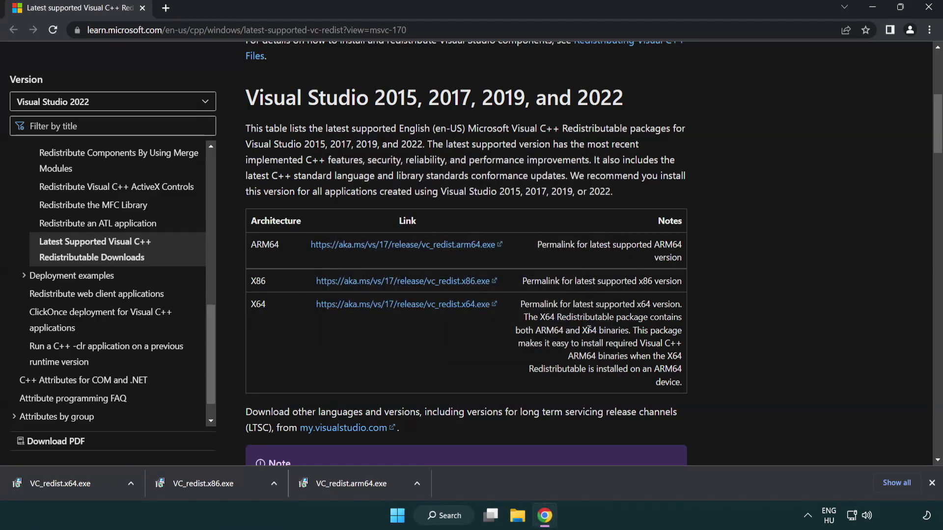
- Install VC_redist.x86.exe and VC_redist.x64.exe, closing each without restarting
left_click(211, 490)
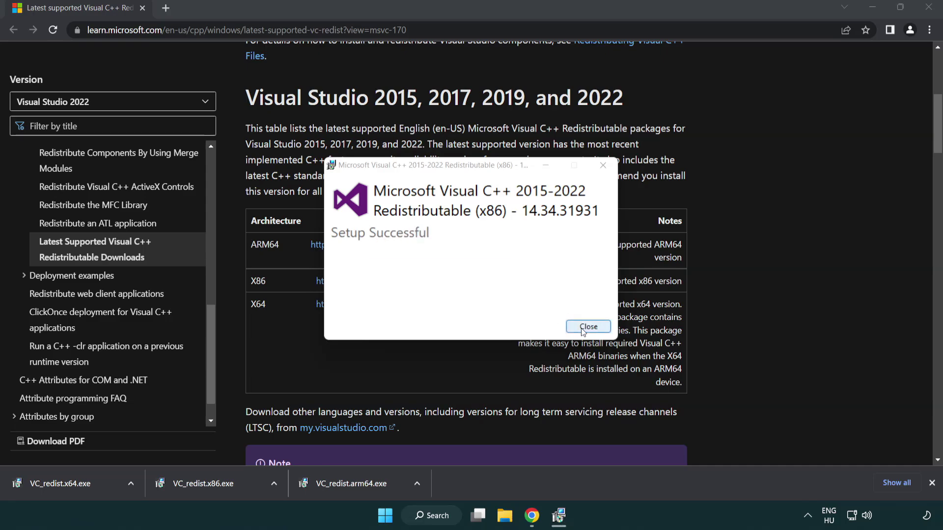
left_click(589, 327)
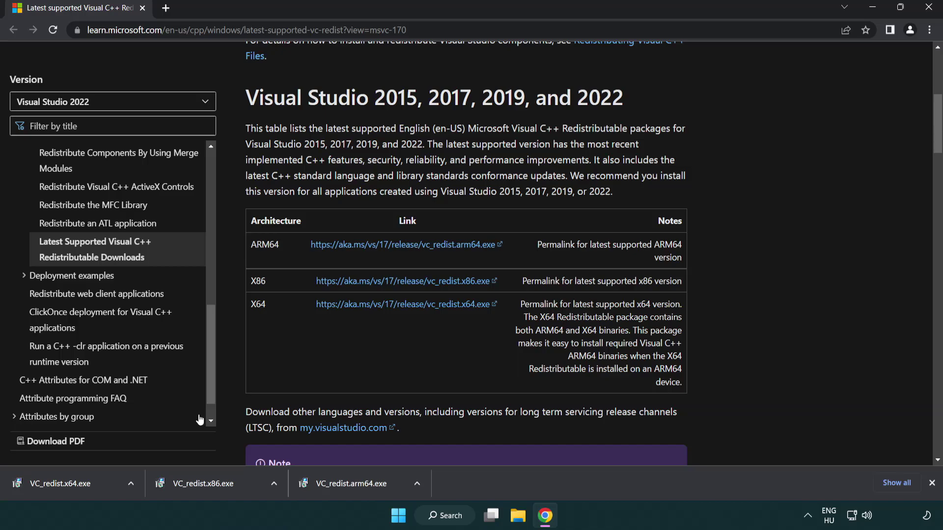
left_click(70, 484)
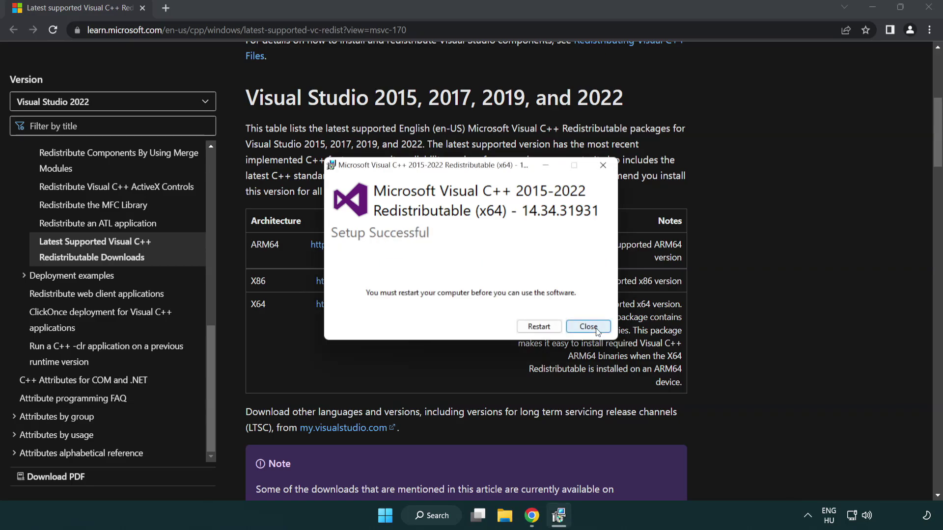
left_click(588, 327)
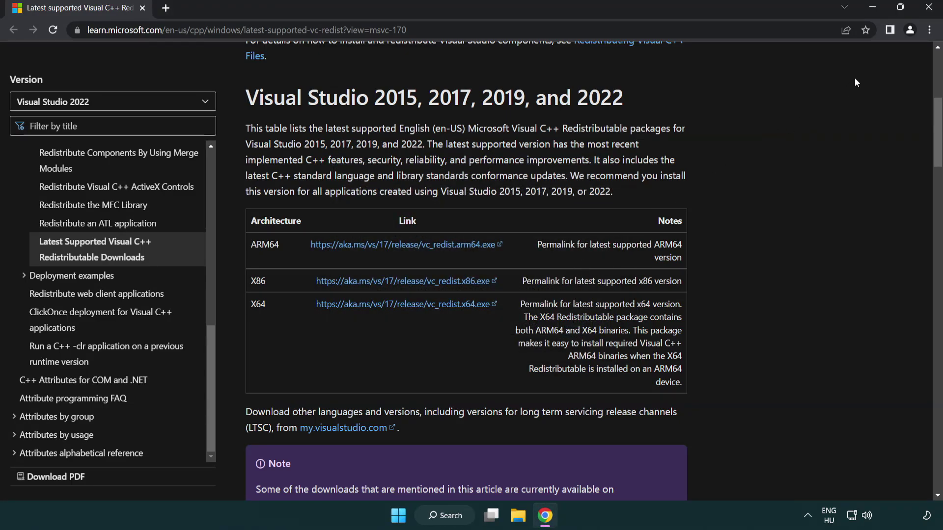
- Close Chrome and launch Command Prompt as administrator from a 'cmd' search
left_click(930, 9)
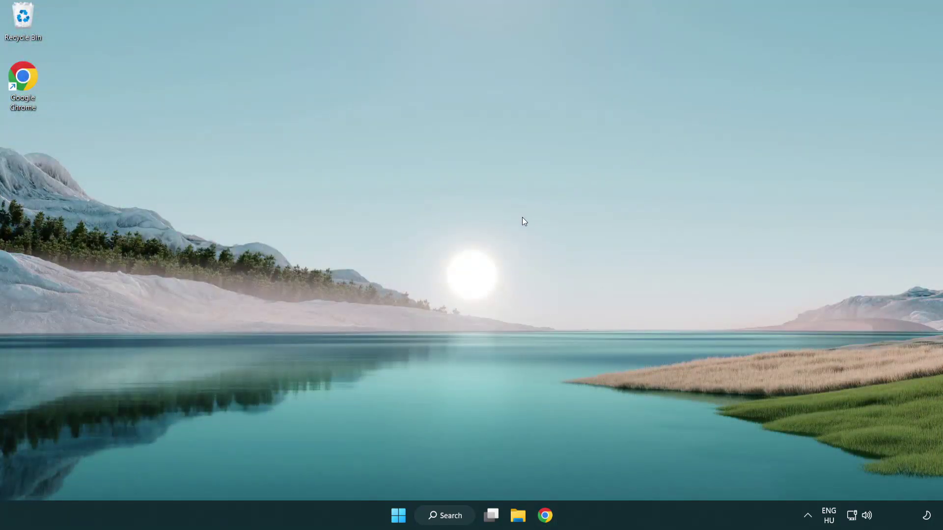
left_click(435, 517)
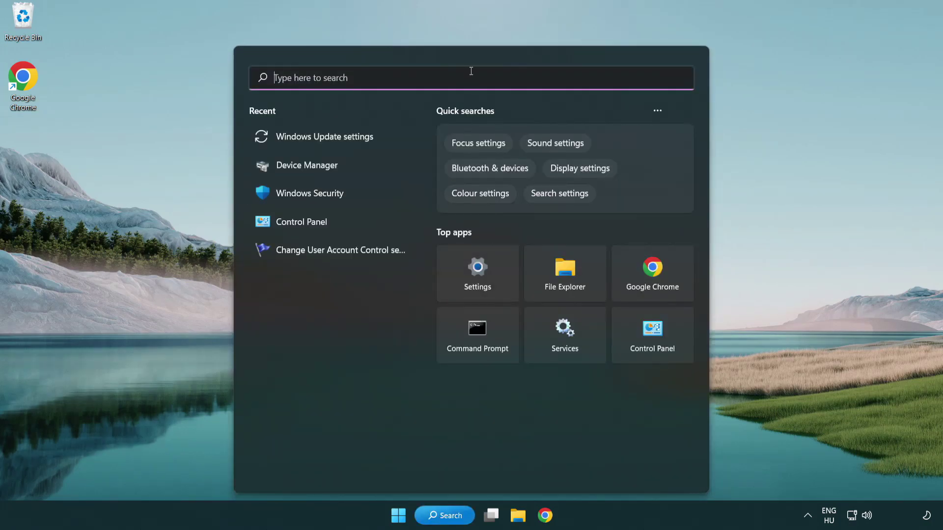
type("cmd")
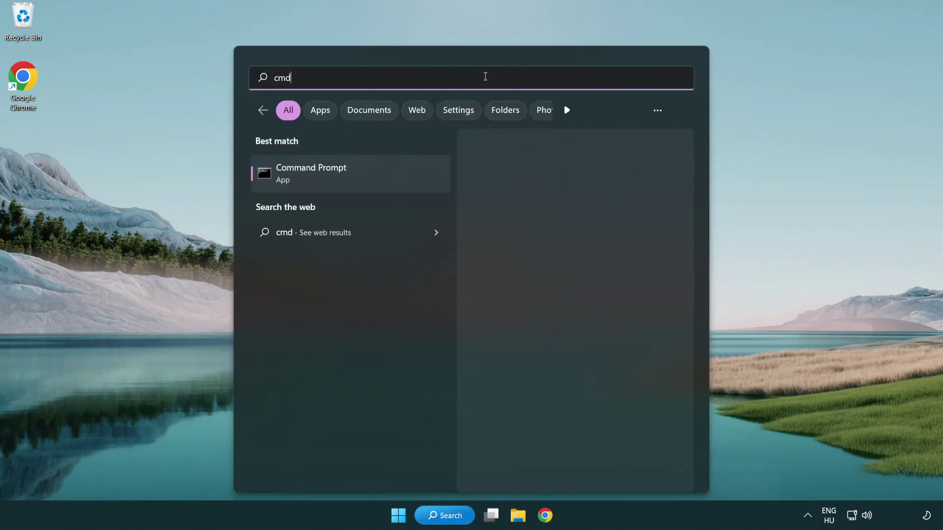
right_click(362, 180)
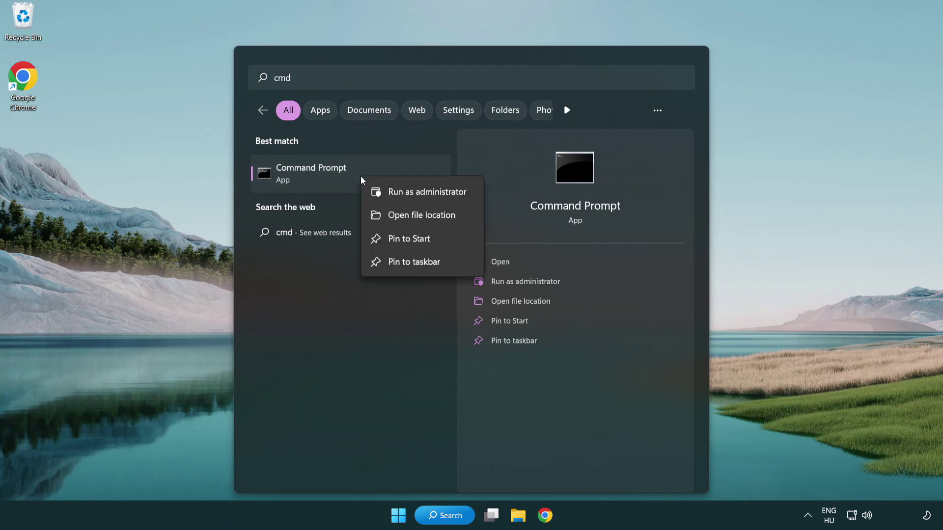
left_click(426, 196)
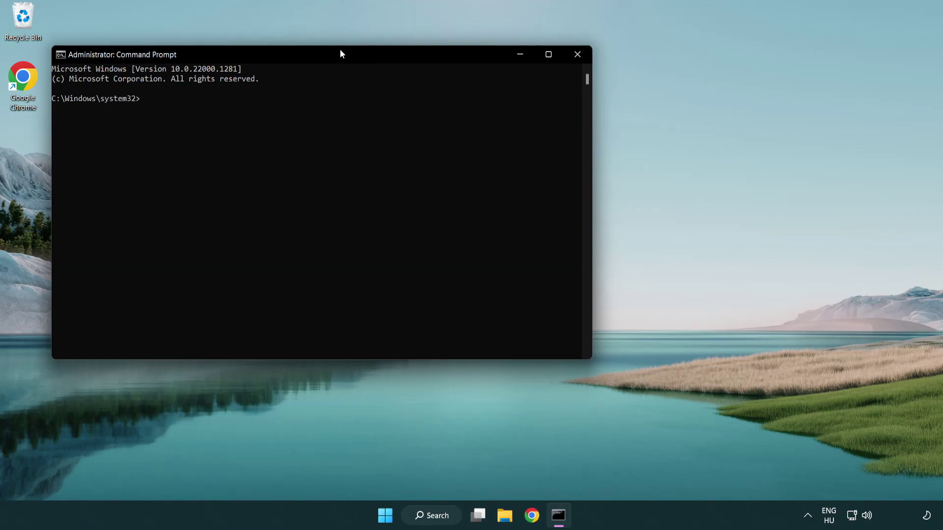
- Run sfc /scannow in the administrator Command Prompt
left_click_drag(340, 52, 475, 97)
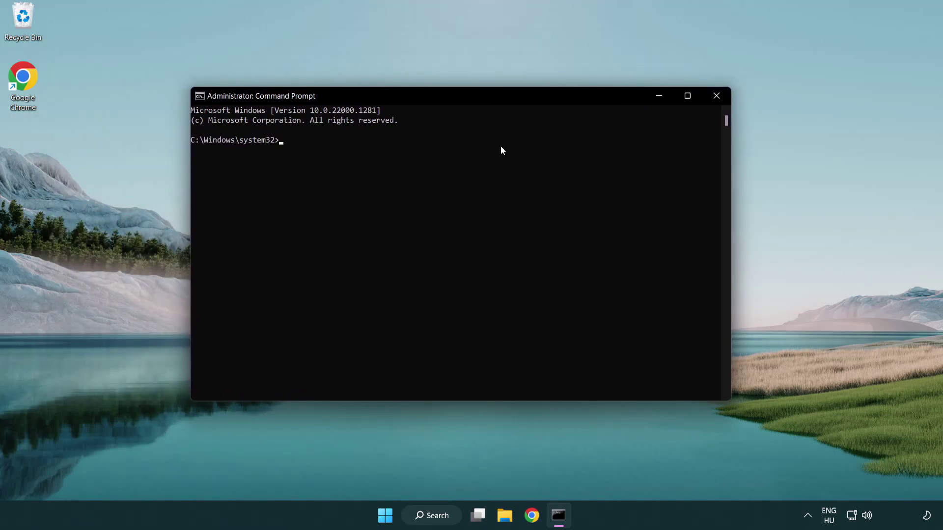
type("sfc /")
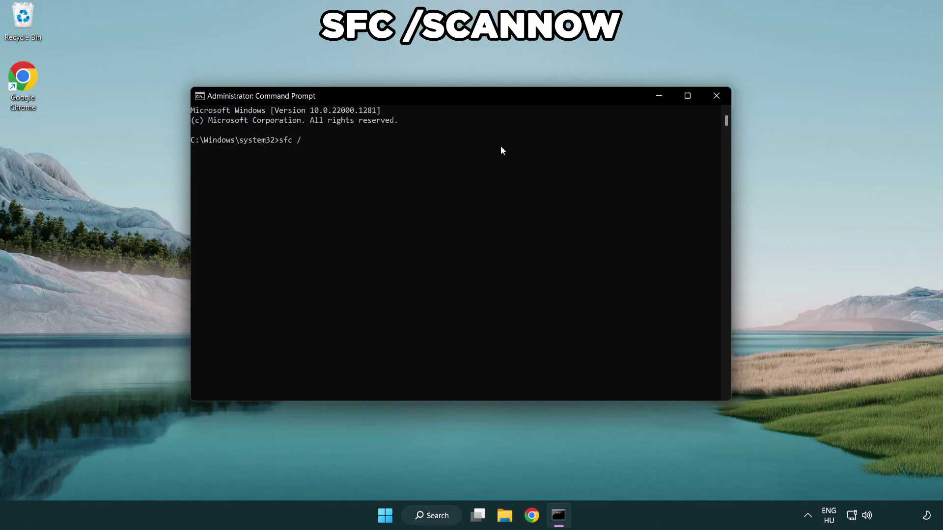
type("scannow")
key("Return")
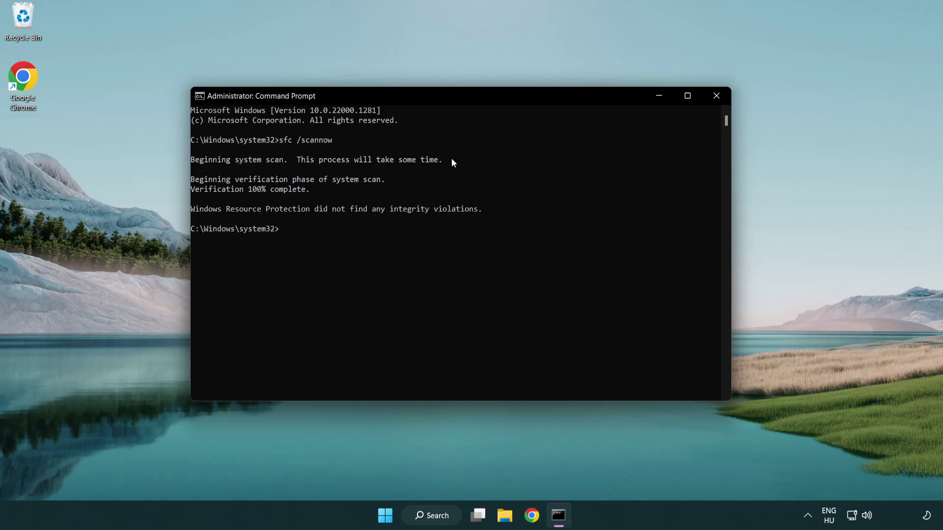
left_click(717, 96)
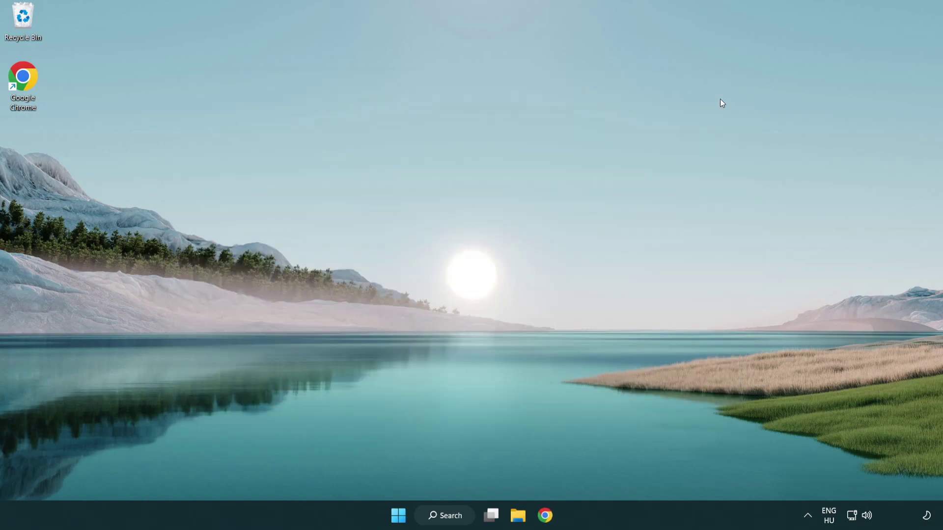
key("super")
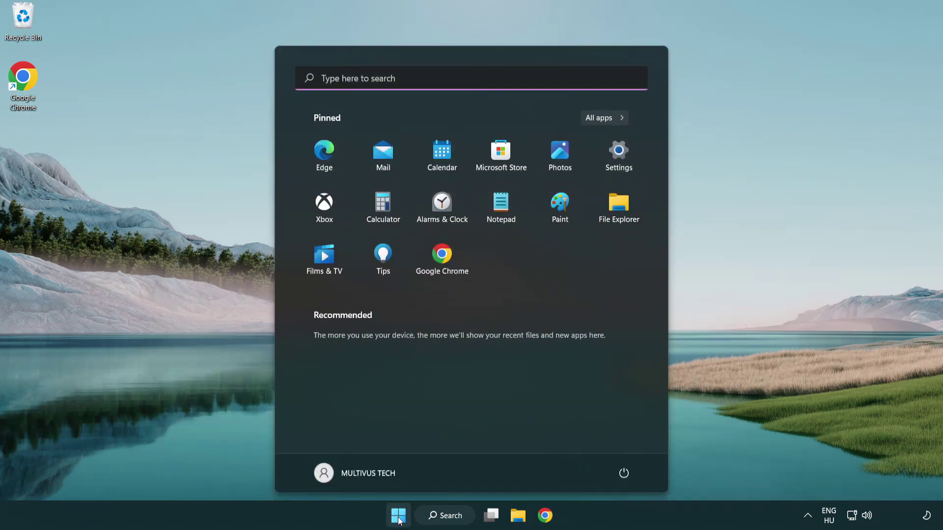
left_click(628, 471)
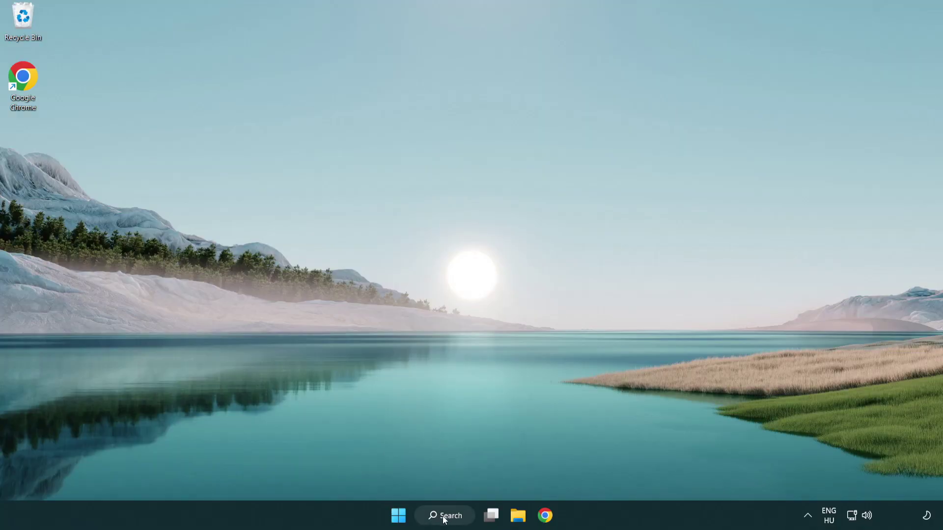
- Search 'security' and open the Windows Security app
left_click(448, 521)
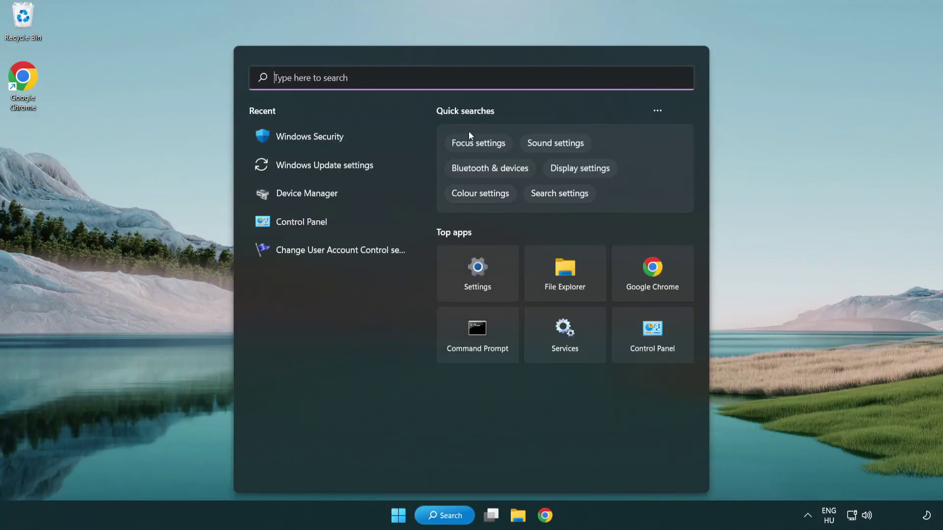
type("sec")
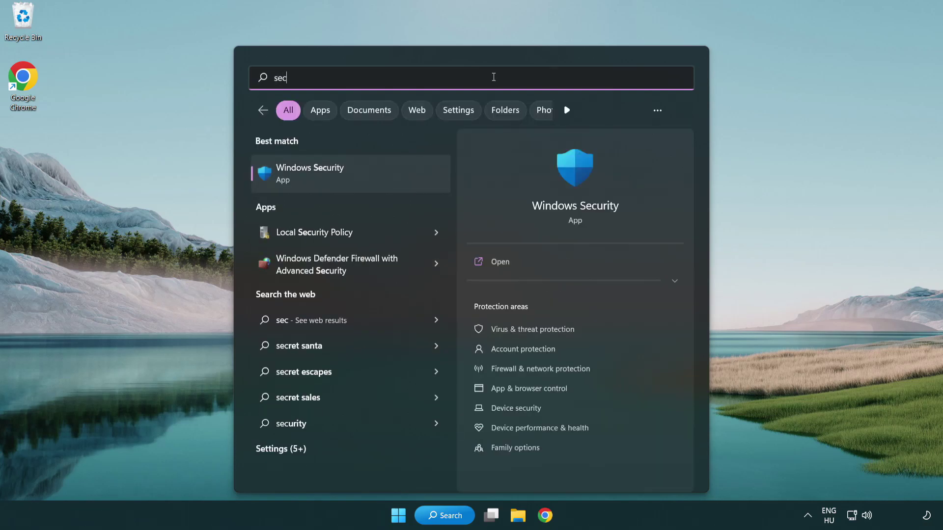
type("uri")
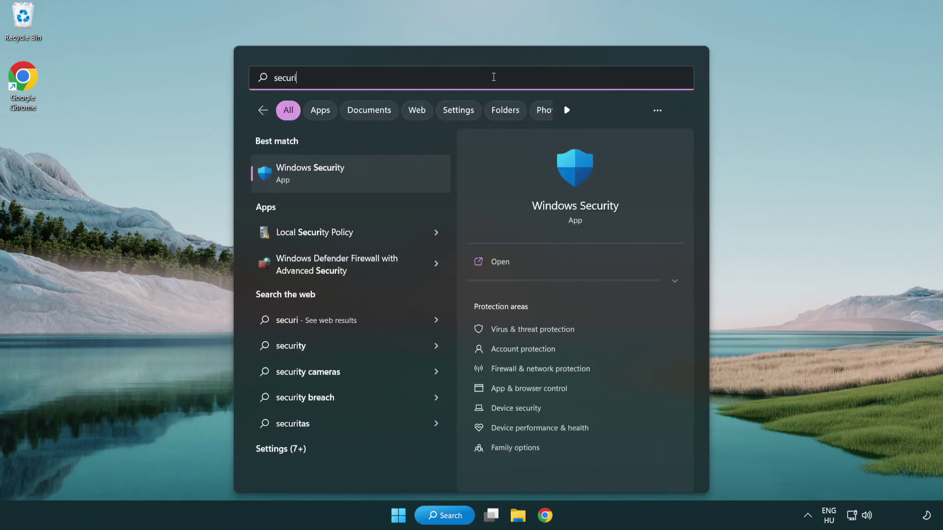
type("ty")
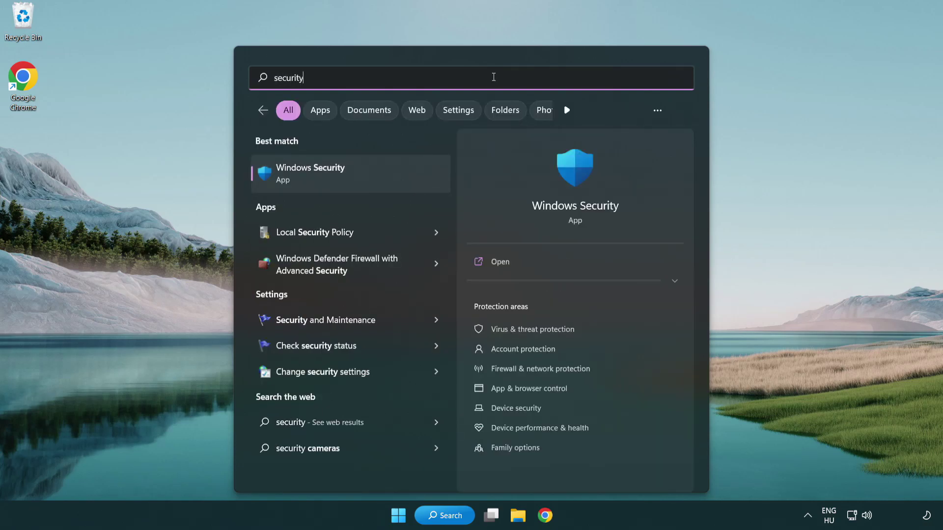
left_click(386, 182)
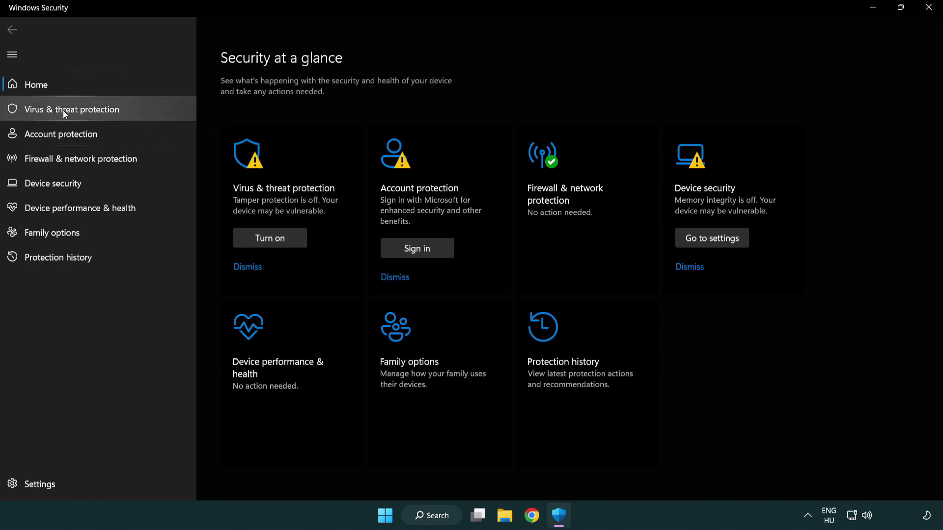
- Open Virus & threat protection > Manage settings and scroll down to Exclusions
left_click(144, 113)
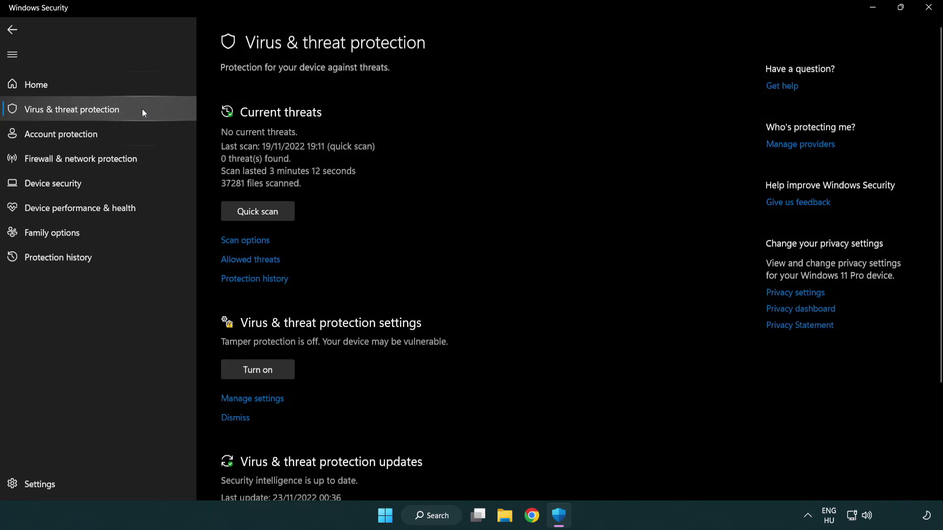
scroll(274, 207, "down", 3)
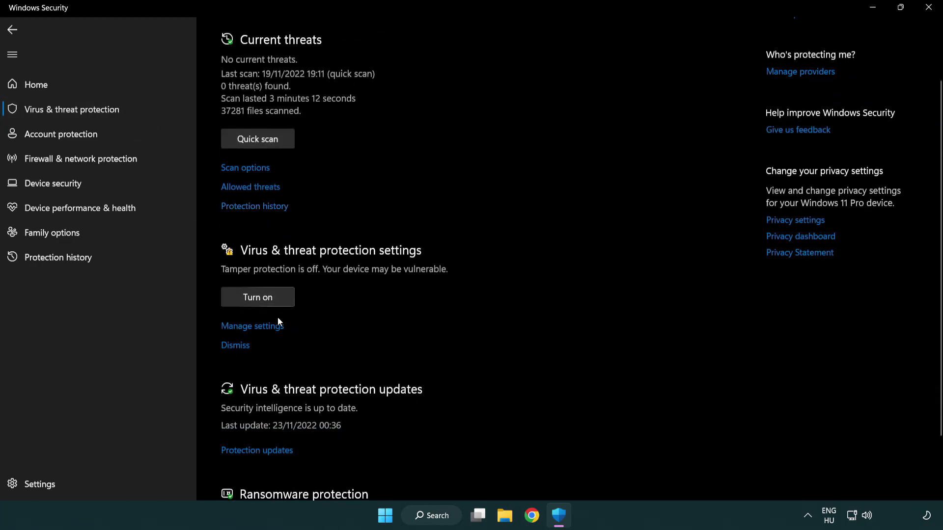
left_click(251, 330)
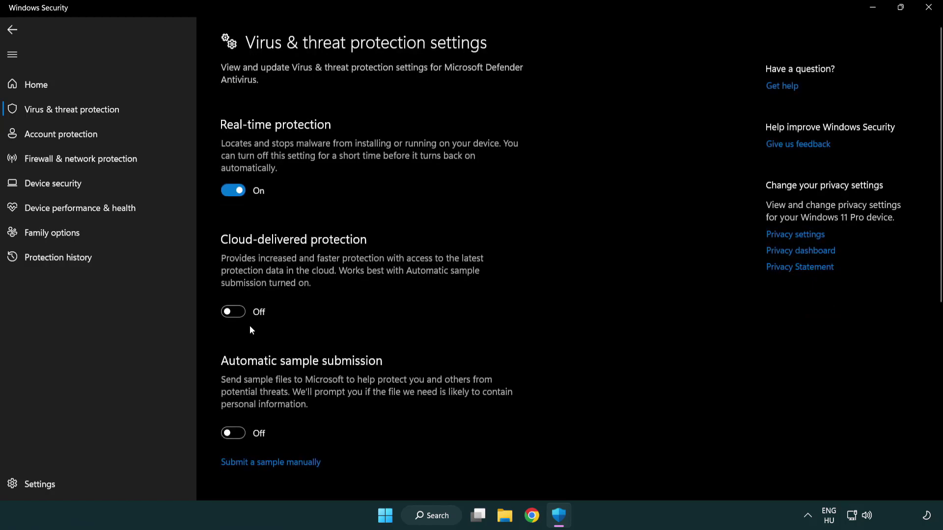
scroll(251, 330, "down", 10)
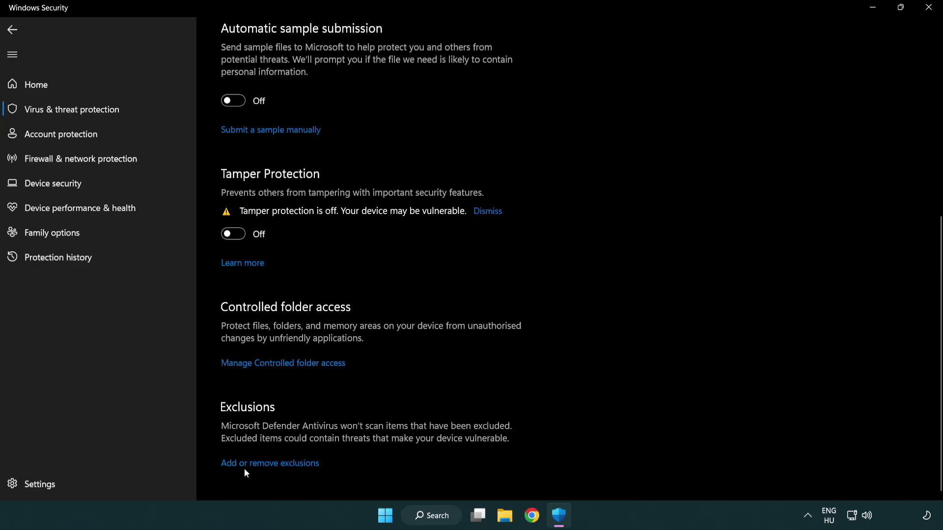
- Open Add or remove exclusions and choose to add a File exclusion
left_click(273, 467)
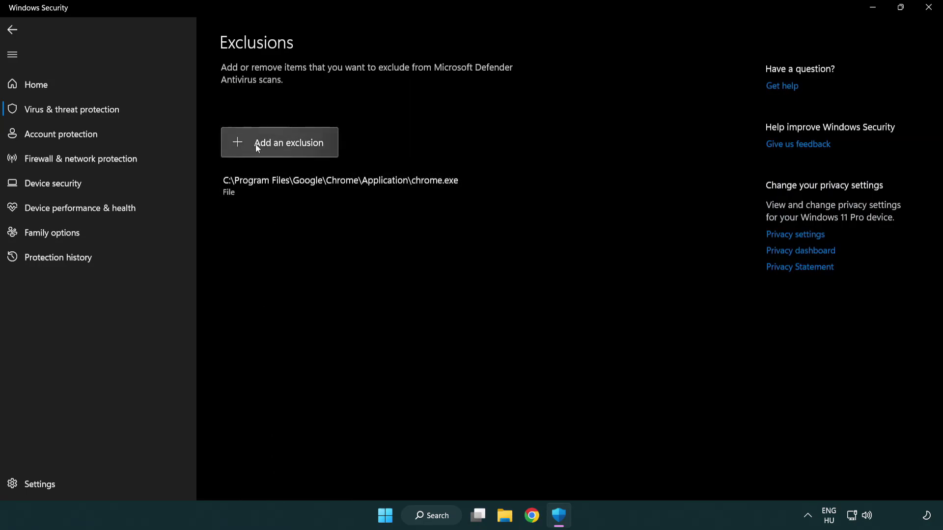
left_click(283, 147)
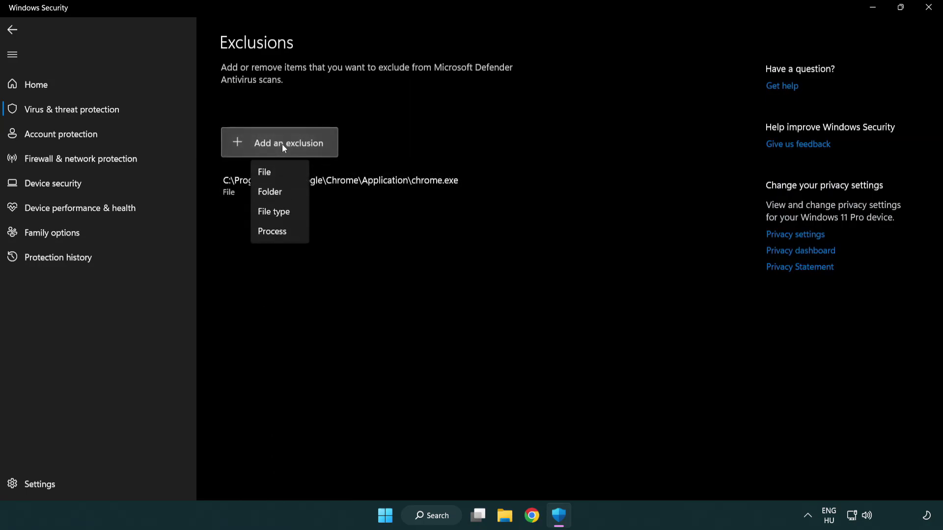
left_click(284, 175)
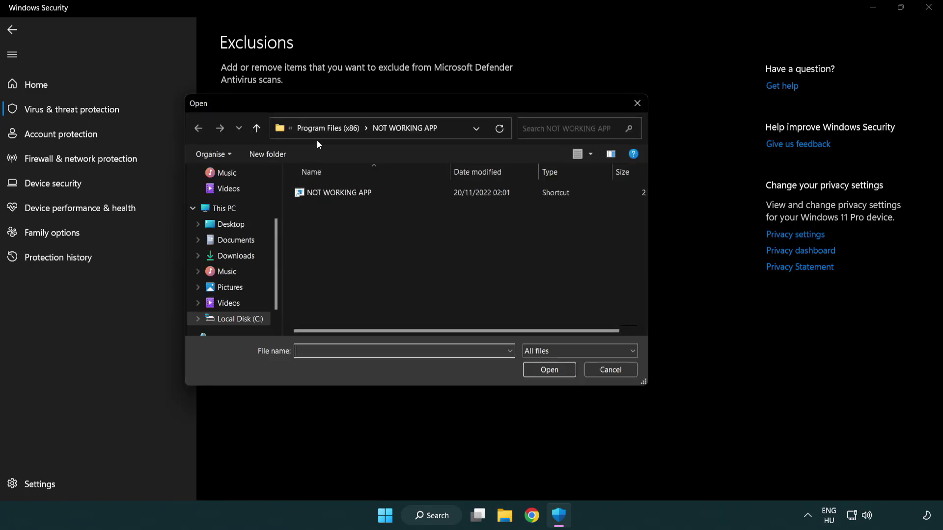
- Select the NOT WORKING APP shortcut in C:\Program Files (x86)\NOT WORKING APP as the excluded file
left_click(319, 132)
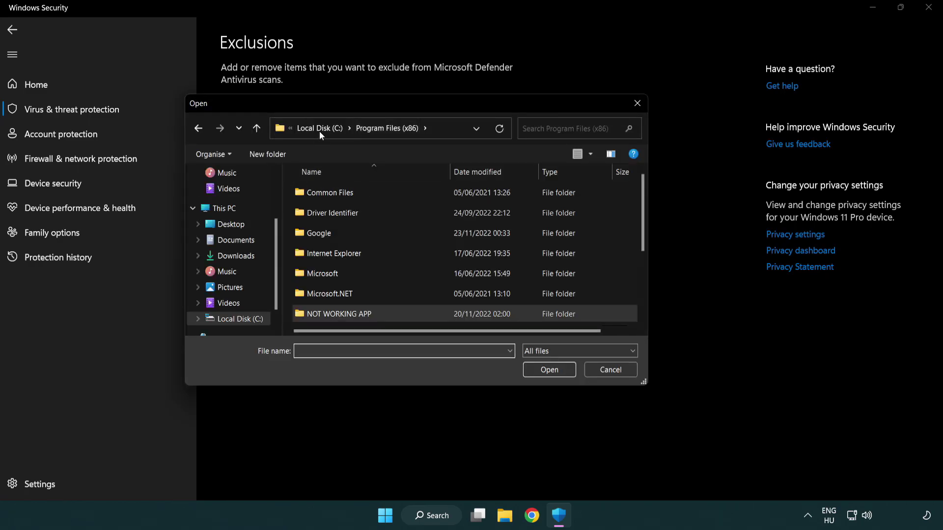
left_click(321, 130)
left_click(318, 130)
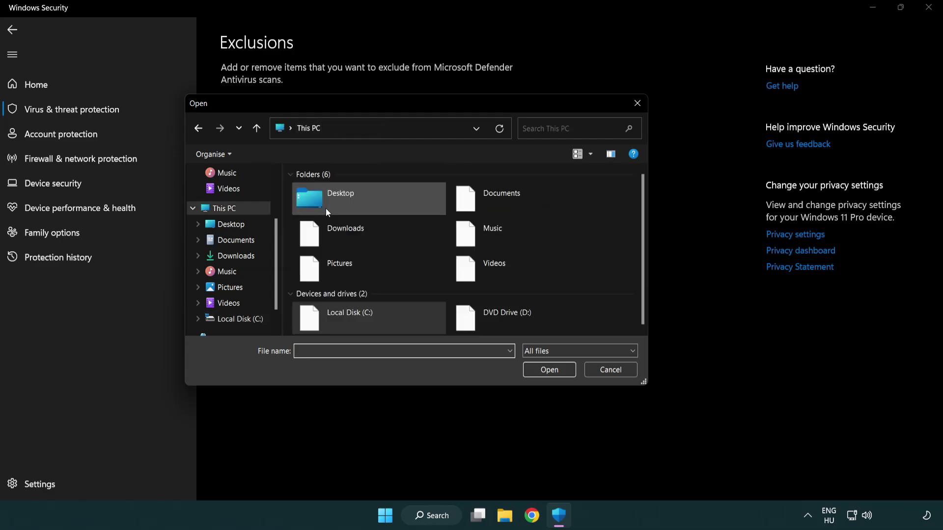
double_click(344, 322)
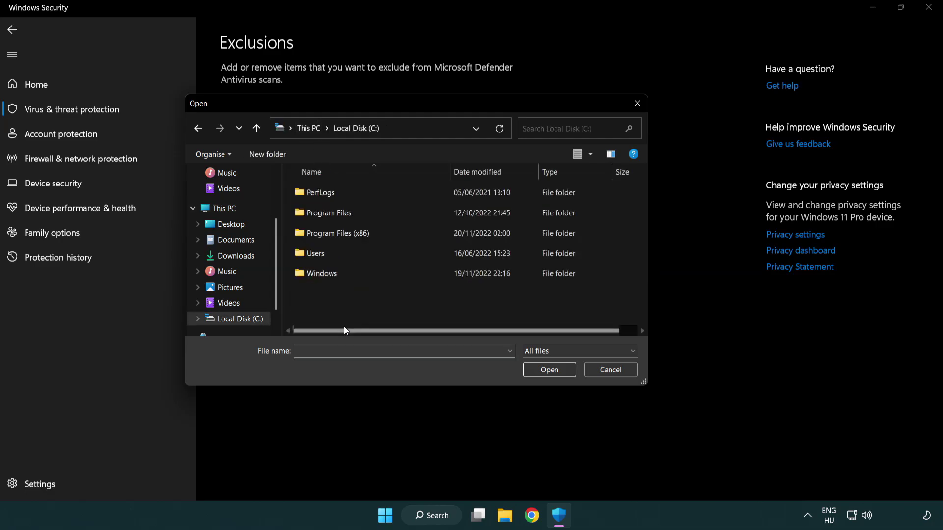
left_click(346, 234)
double_click(346, 234)
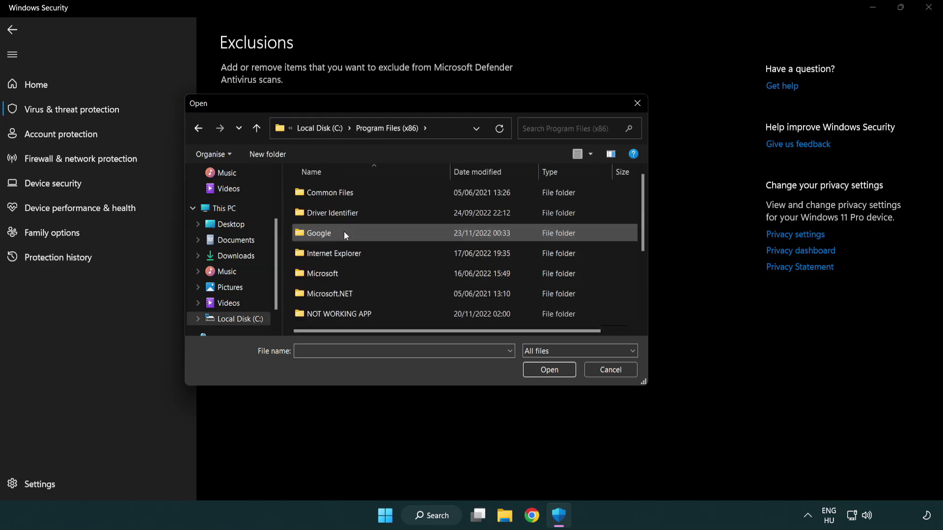
double_click(352, 316)
left_click(332, 192)
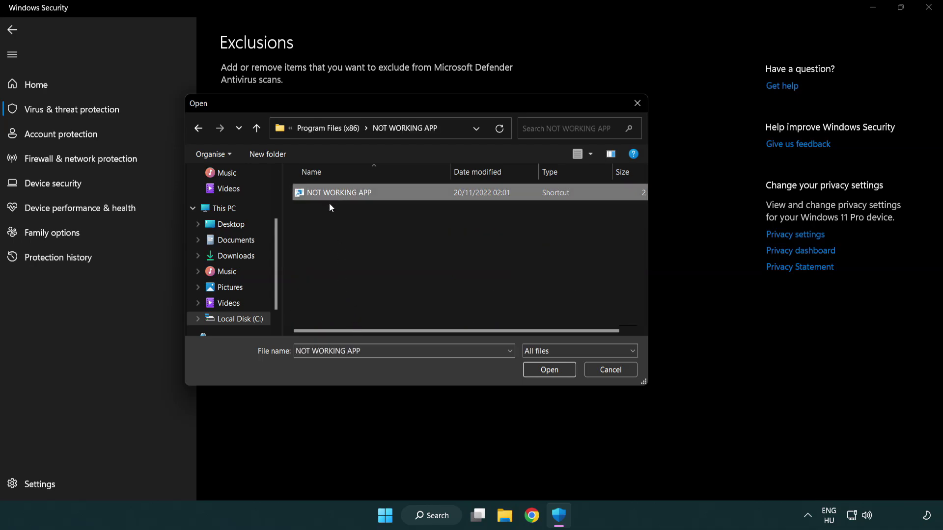
left_click(547, 374)
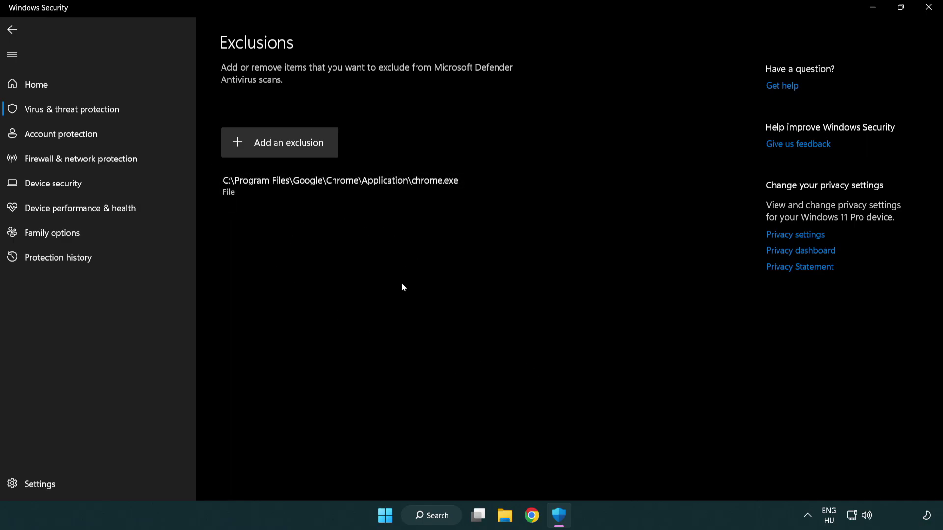
- Close Windows Security and bring up the Start menu's power options for Restart
left_click(929, 10)
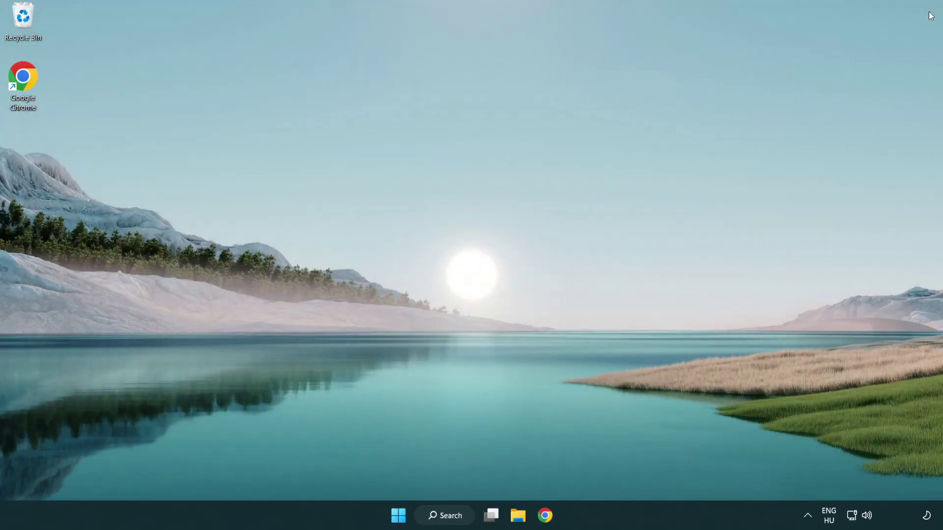
left_click(398, 516)
left_click(625, 473)
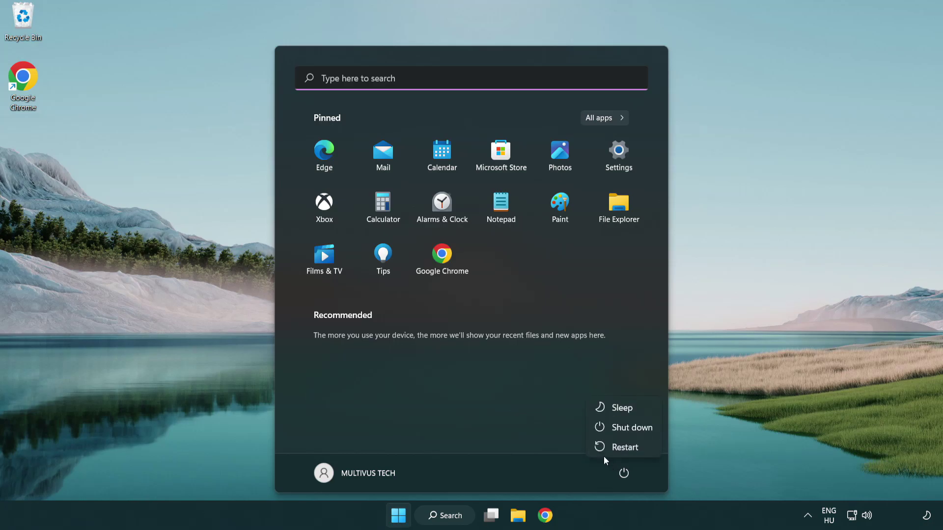